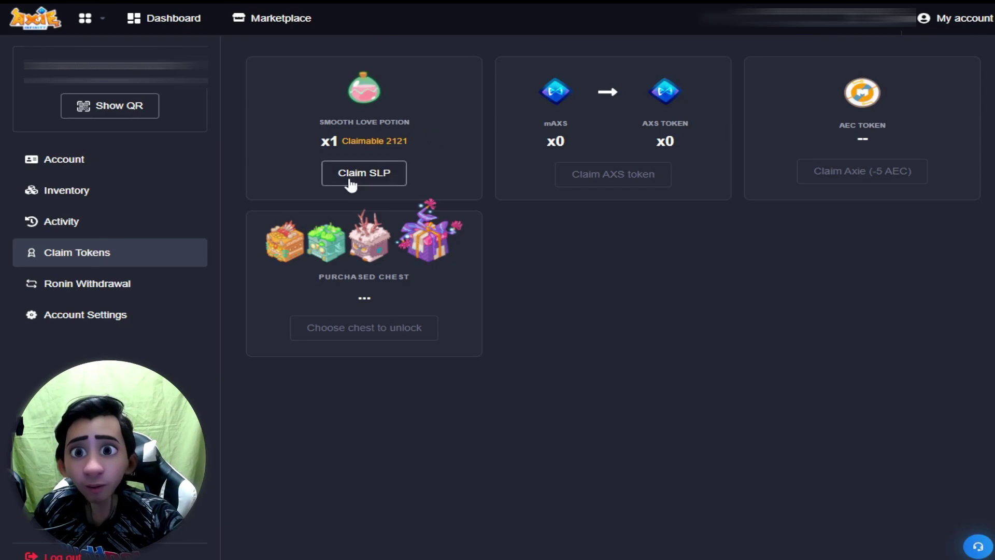
Step: Claim the 2121 claimable SLP and confirm the claim transaction in the Ronin wallet
{"action": "left_click", "coordinate": [347, 172]}
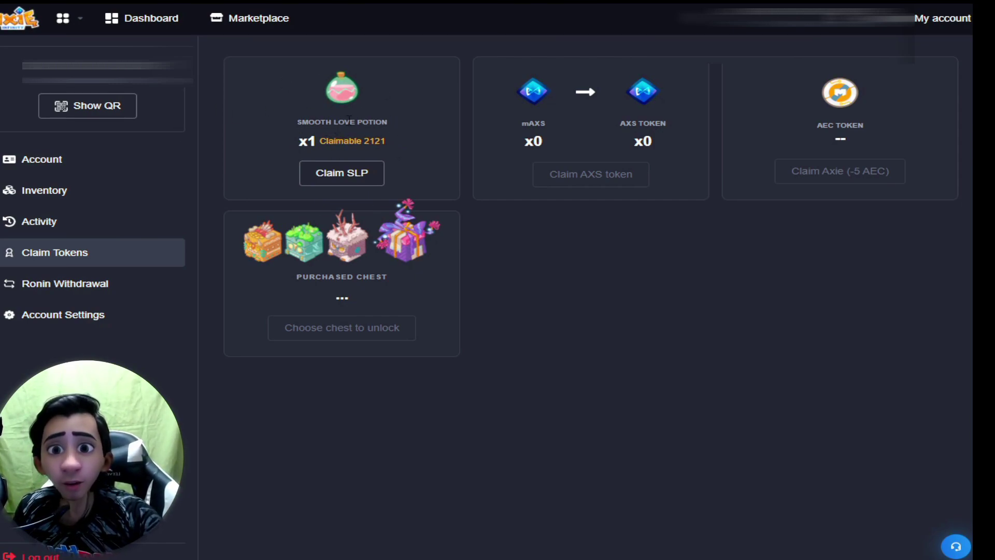
{"action": "left_click", "coordinate": [367, 172]}
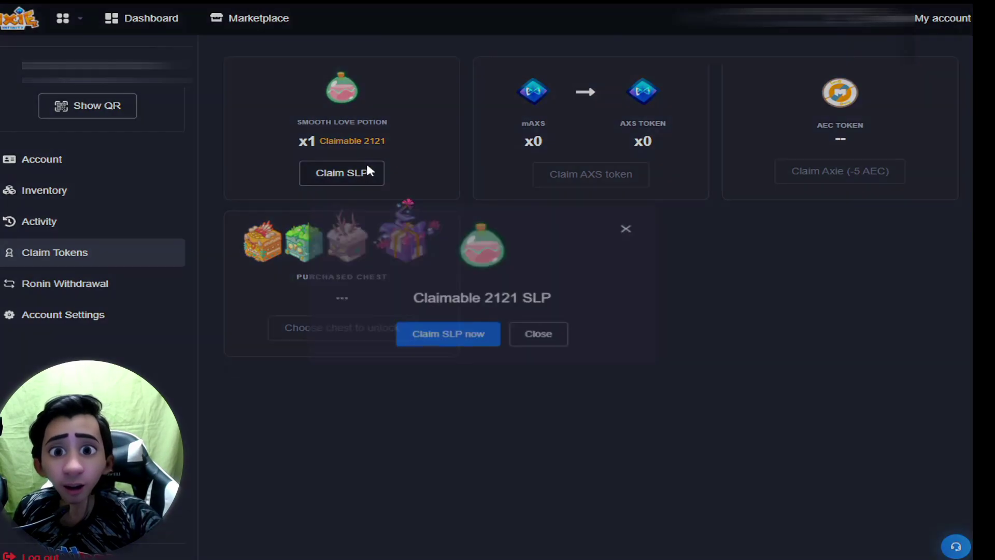
{"action": "left_click", "coordinate": [441, 342]}
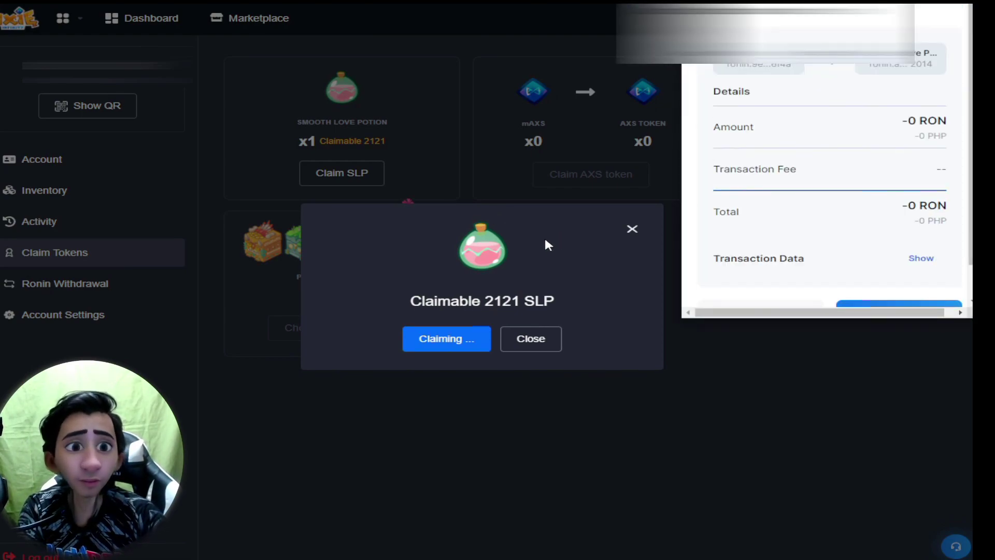
{"action": "scroll", "coordinate": [969, 236], "scroll_direction": "down", "scroll_amount": 2}
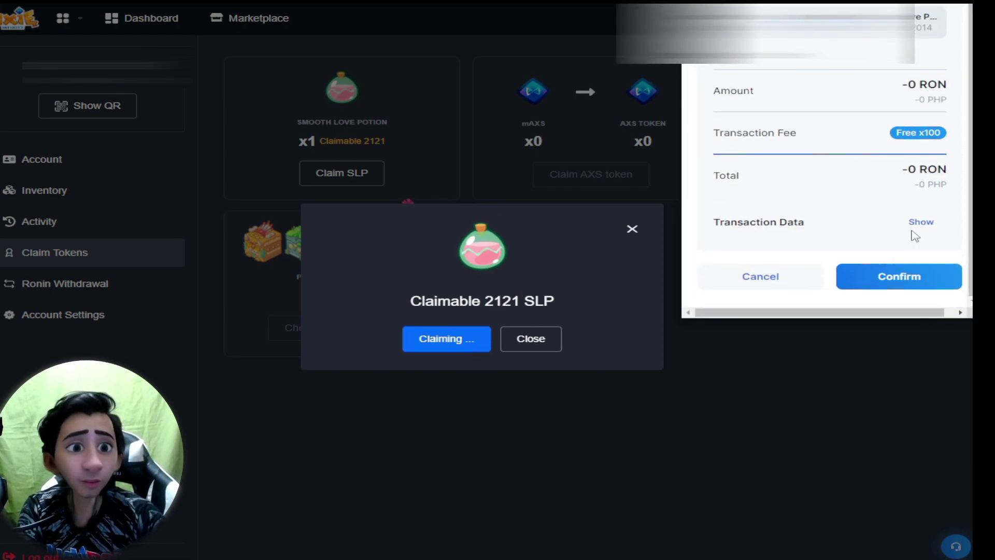
{"action": "left_click", "coordinate": [900, 281]}
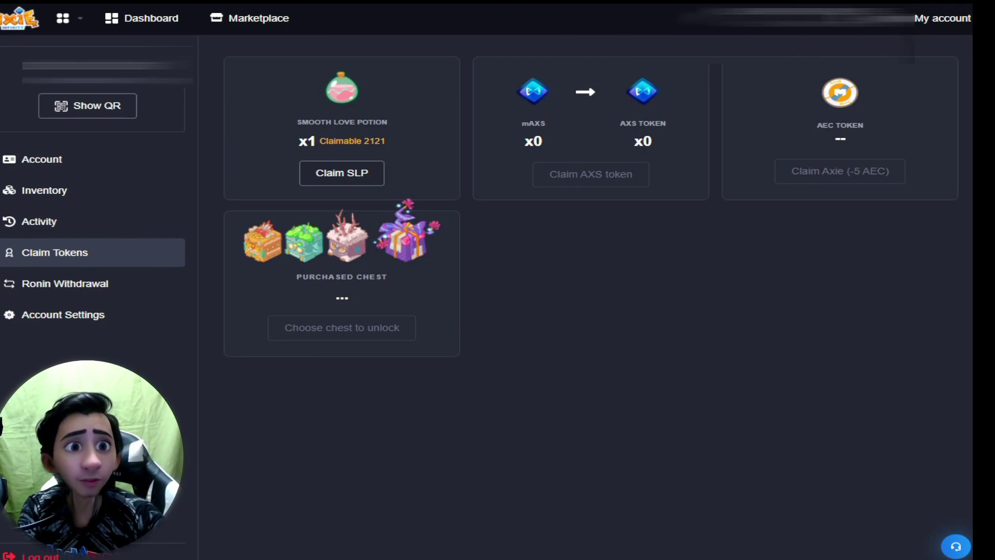
Step: Check the SLP balance among the Ronin wallet's assets, reopening the wallet to refresh it
{"action": "scroll", "coordinate": [779, 168], "scroll_direction": "down", "scroll_amount": 3}
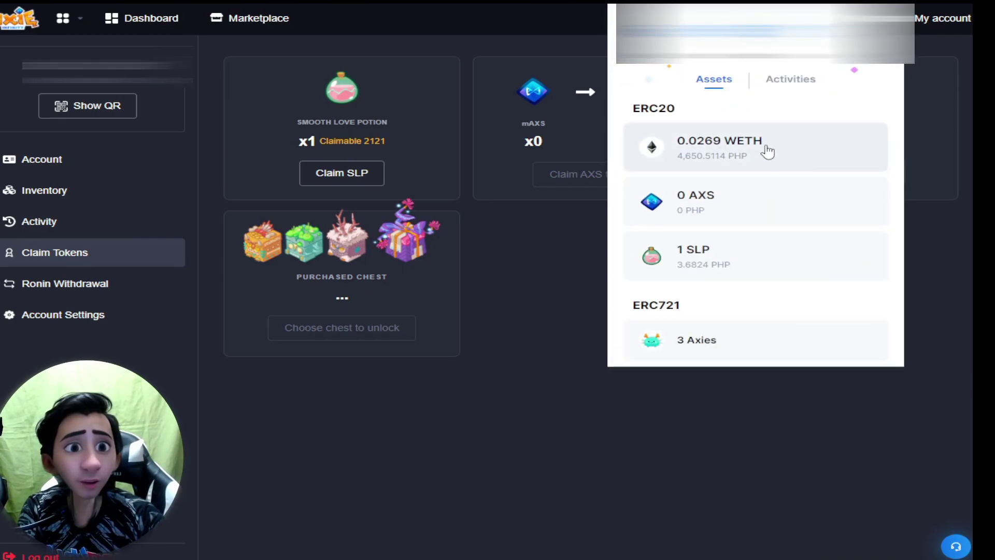
{"action": "scroll", "coordinate": [700, 161], "scroll_direction": "up", "scroll_amount": 1}
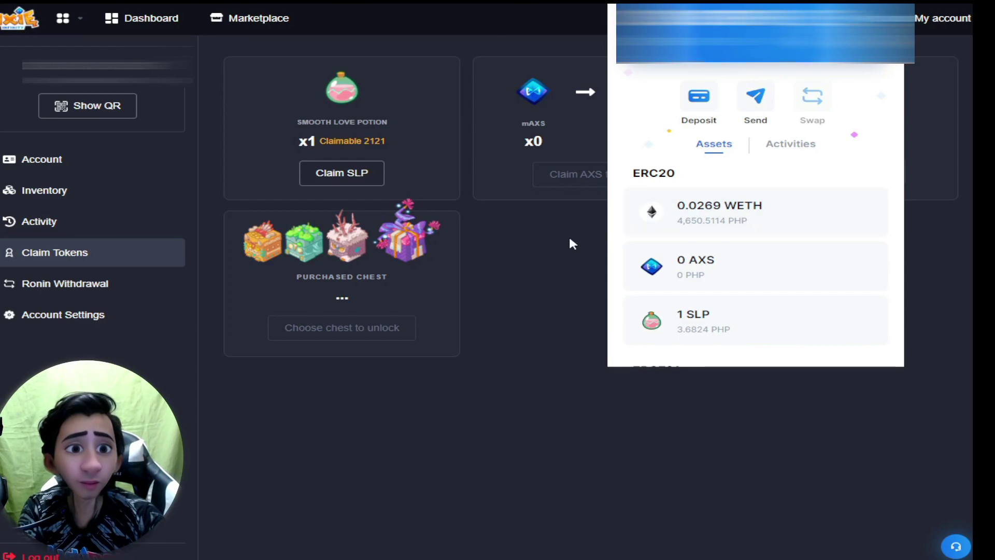
{"action": "left_click", "coordinate": [553, 258]}
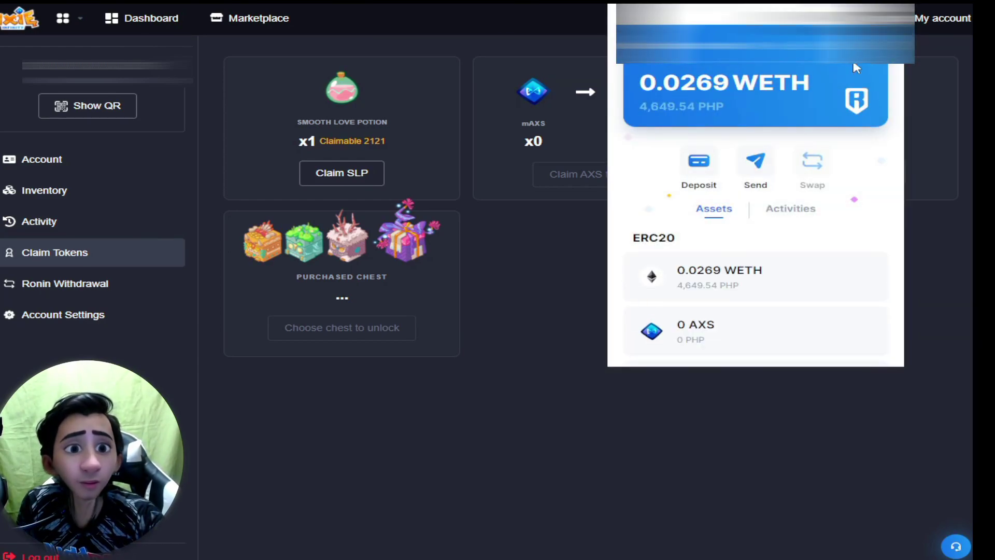
{"action": "scroll", "coordinate": [791, 183], "scroll_direction": "down", "scroll_amount": 3}
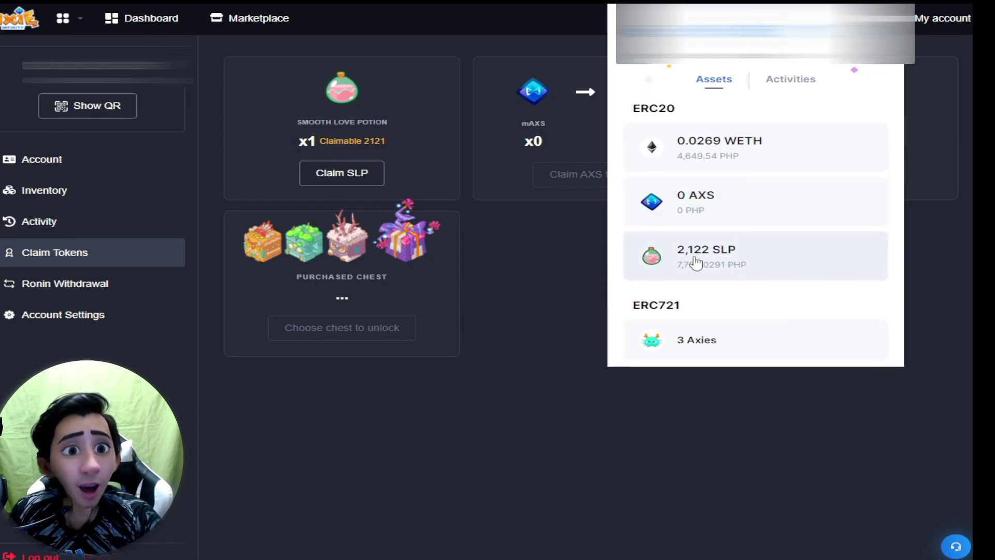
{"action": "left_click", "coordinate": [528, 296]}
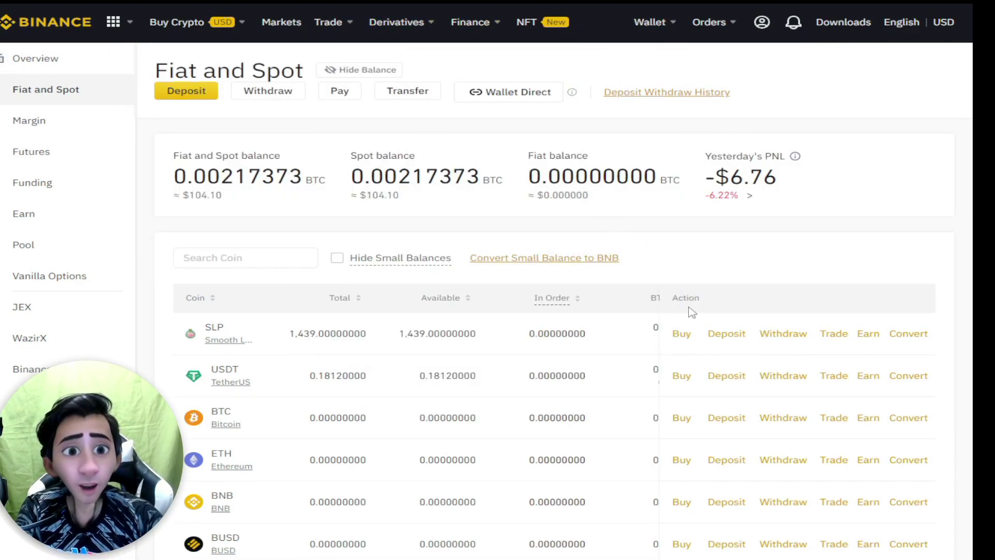
Step: On Binance, open the deposit page for SLP and select RON (Ronin) as the network
{"action": "left_click", "coordinate": [724, 335]}
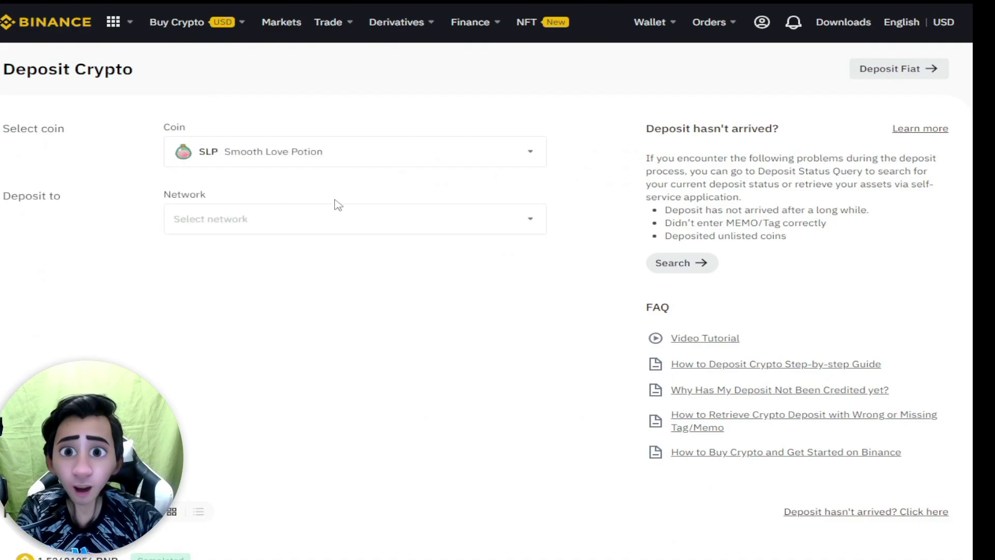
{"action": "left_click", "coordinate": [226, 218]}
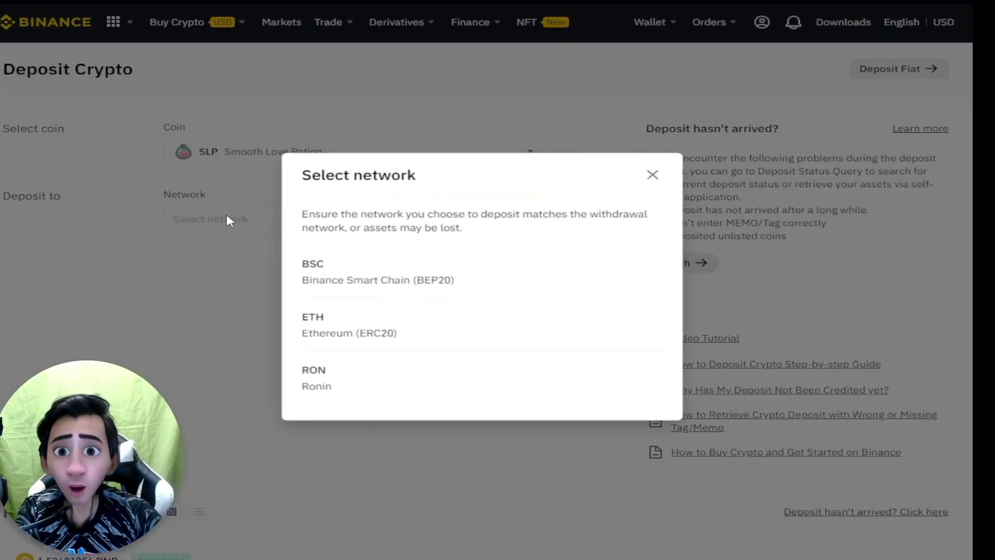
{"action": "left_click", "coordinate": [338, 376]}
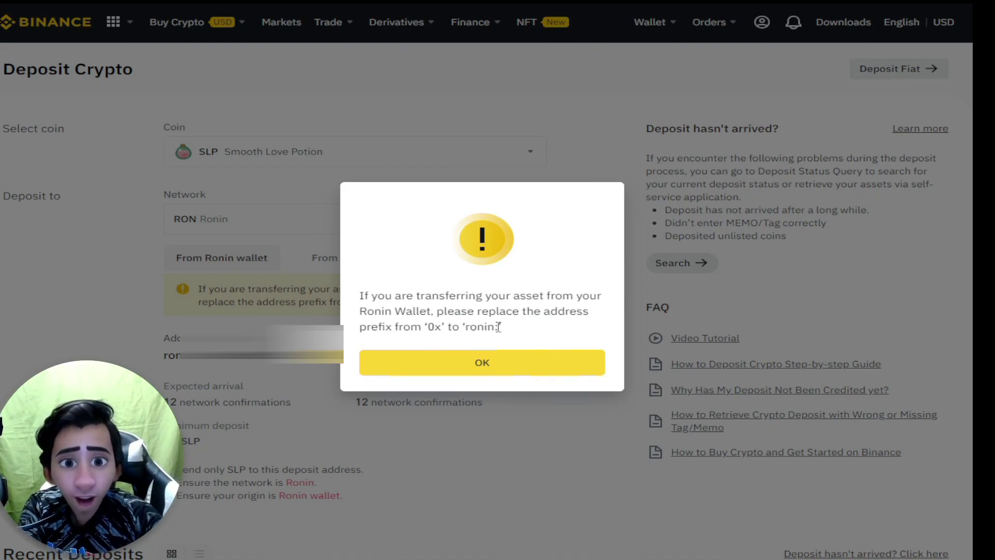
Step: Acknowledge the notice about the 'ronin:' address prefix and copy the SLP deposit address
{"action": "left_click_drag", "start_coordinate": [499, 326], "coordinate": [469, 331]}
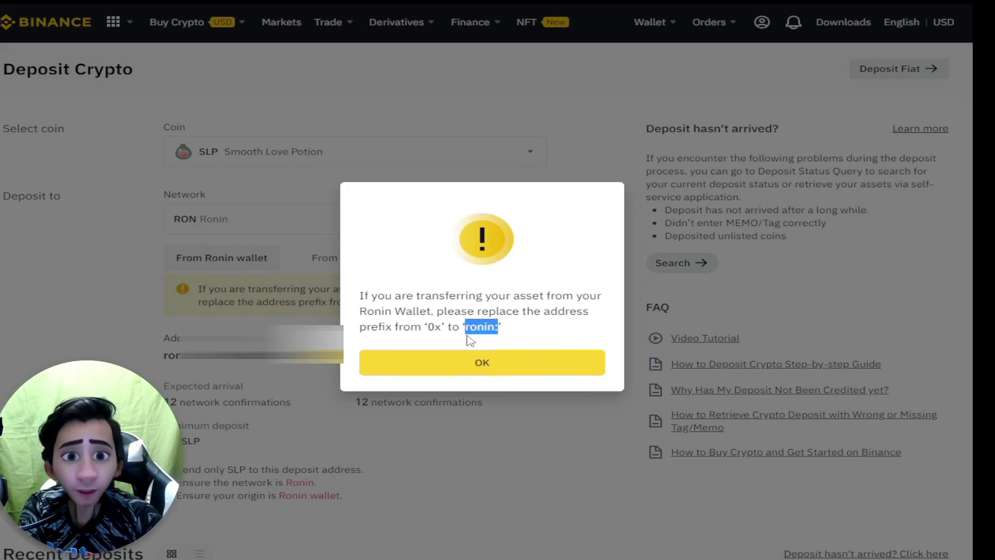
{"action": "left_click", "coordinate": [449, 367]}
{"action": "scroll", "coordinate": [447, 387], "scroll_direction": "down", "scroll_amount": 1}
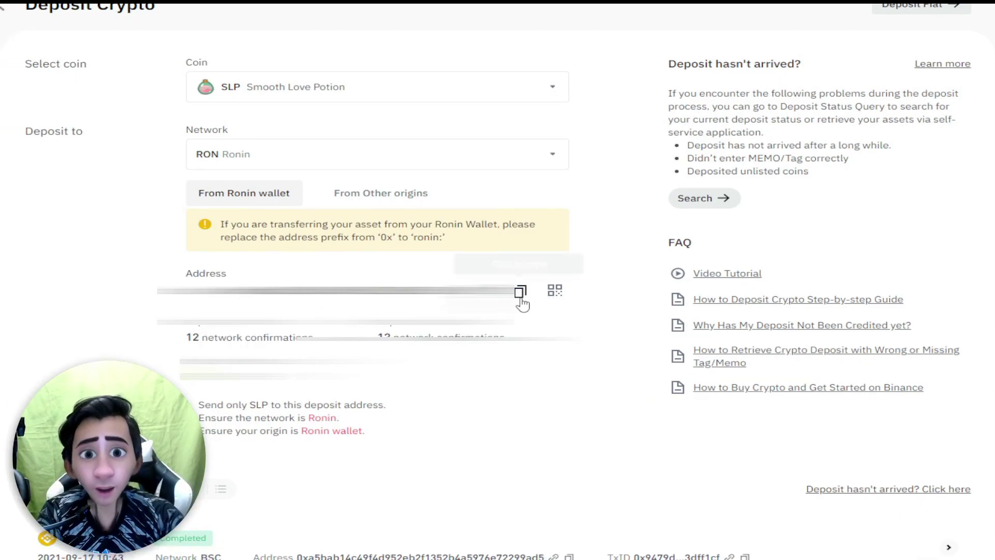
{"action": "left_click", "coordinate": [520, 292]}
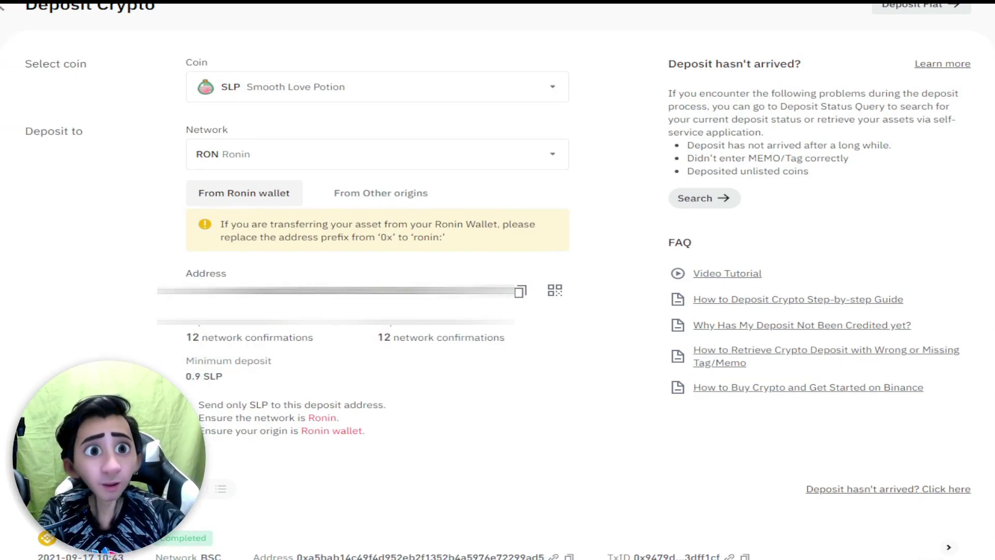
Step: Start a send in the Ronin wallet, paste the copied deposit address as recipient and give it the prefix 'ronin:'
{"action": "left_click", "coordinate": [899, 6]}
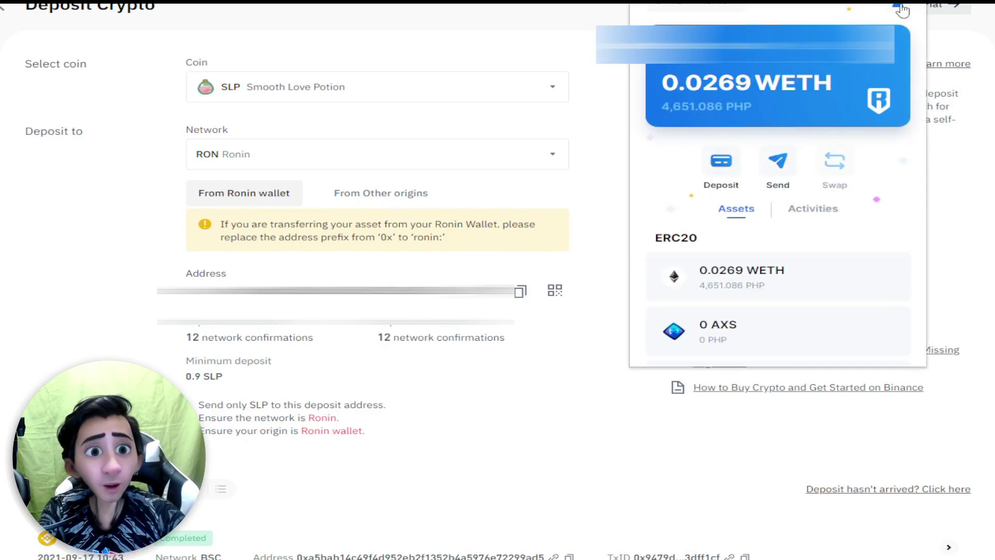
{"action": "left_click", "coordinate": [780, 165]}
{"action": "left_click", "coordinate": [708, 102]}
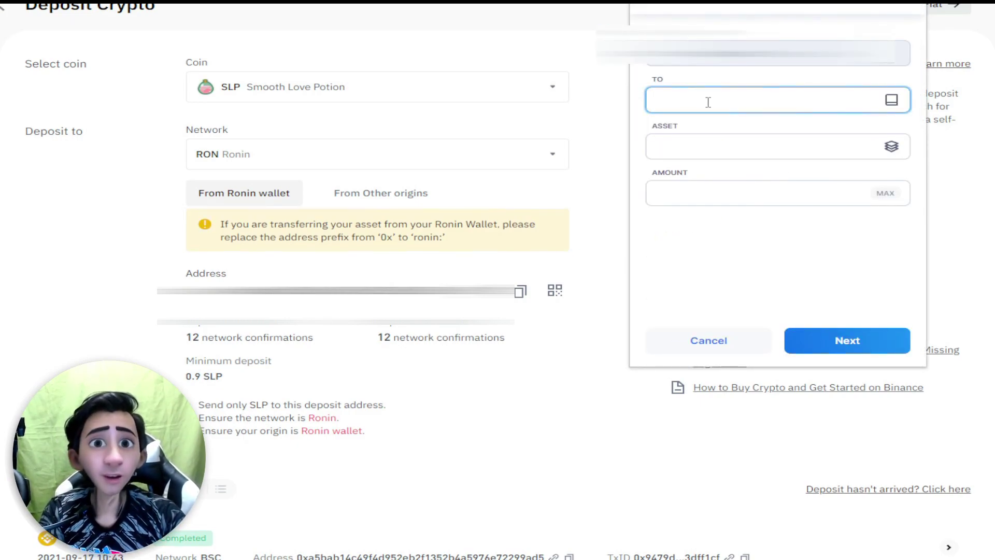
{"action": "key", "text": "ctrl+v"}
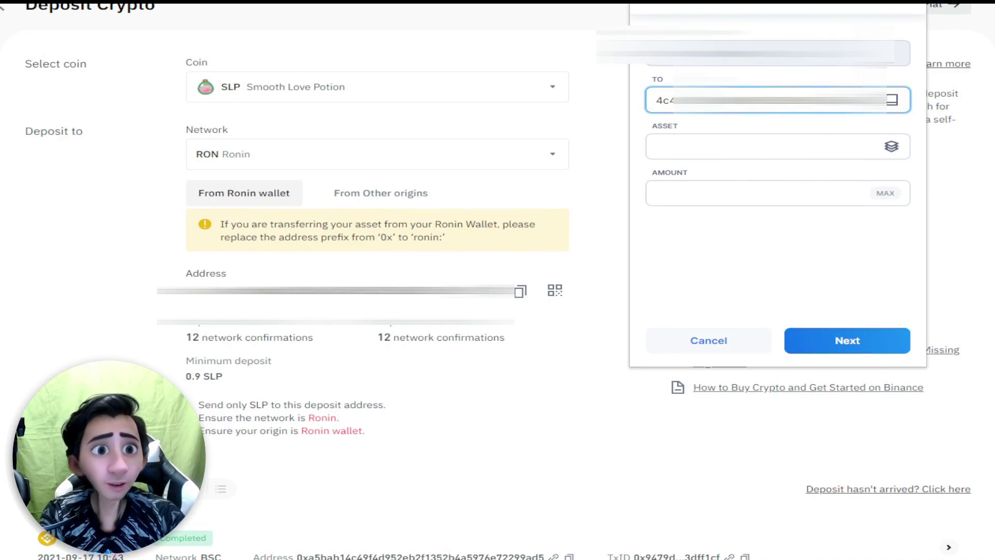
{"action": "left_click", "coordinate": [661, 110]}
{"action": "key", "text": "Left"}
{"action": "key", "text": "Left"}
{"action": "key", "text": "Left"}
{"action": "key", "text": "Left"}
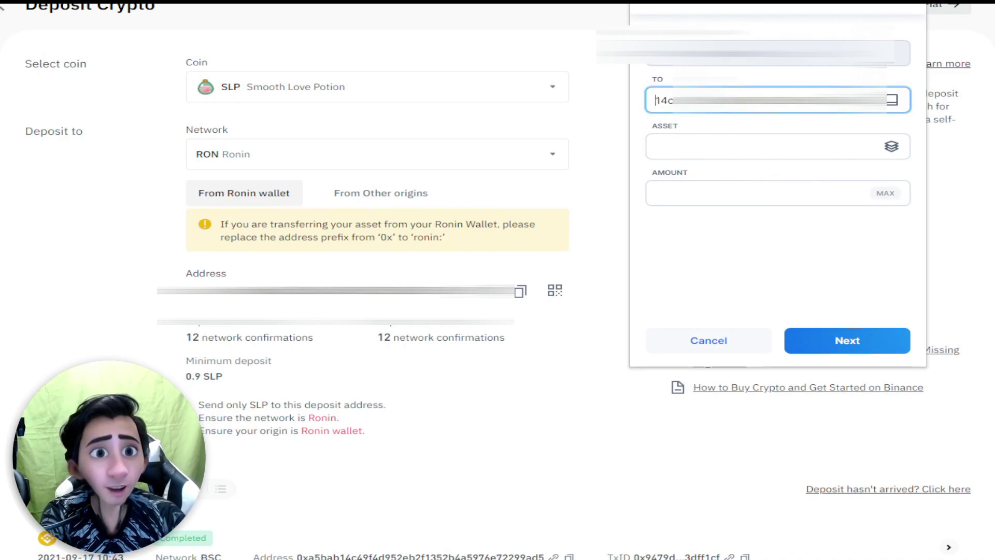
{"action": "type", "text": "ronin:"}
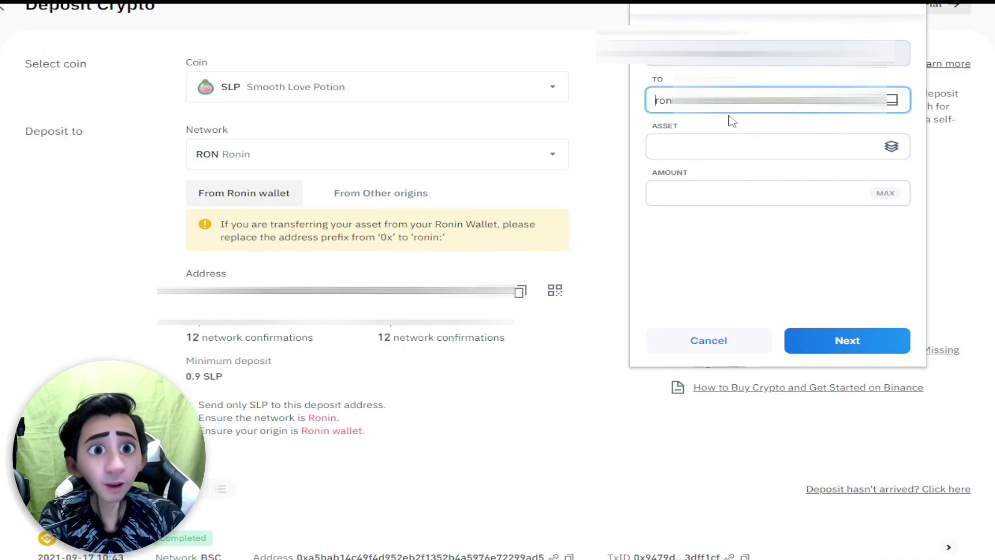
Step: Choose SLP as the asset to send and set the amount to 2121
{"action": "left_click", "coordinate": [890, 148]}
{"action": "left_click", "coordinate": [752, 202]}
{"action": "left_click", "coordinate": [885, 194]}
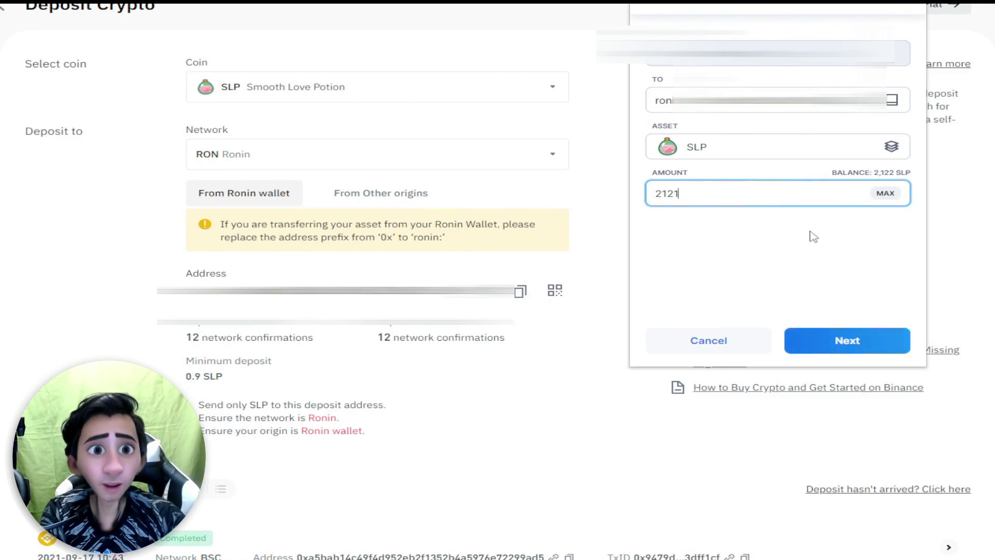
Step: Paste the deposit address into the recipient field again and confirm the transfer of 2,121 SLP
{"action": "left_click", "coordinate": [788, 100]}
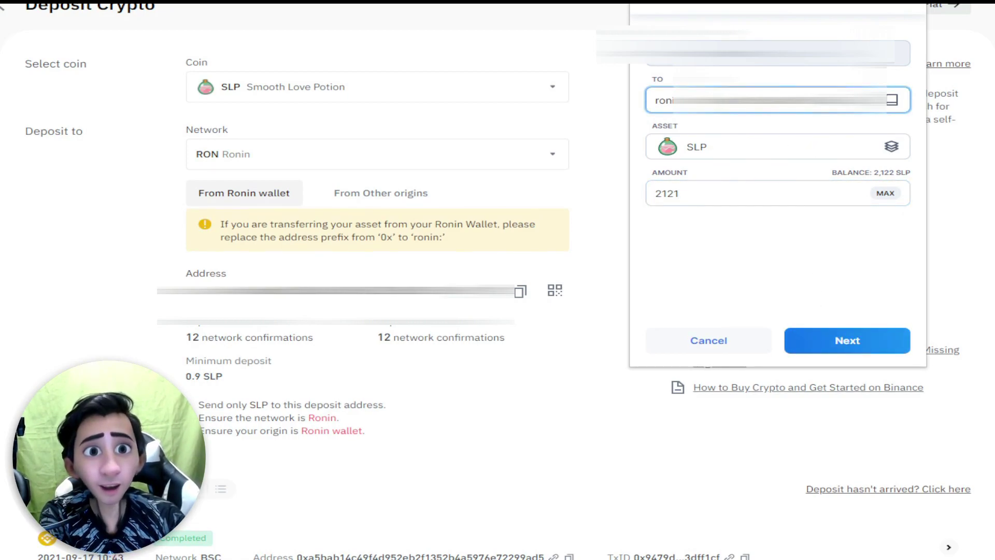
{"action": "key", "text": "ctrl+v"}
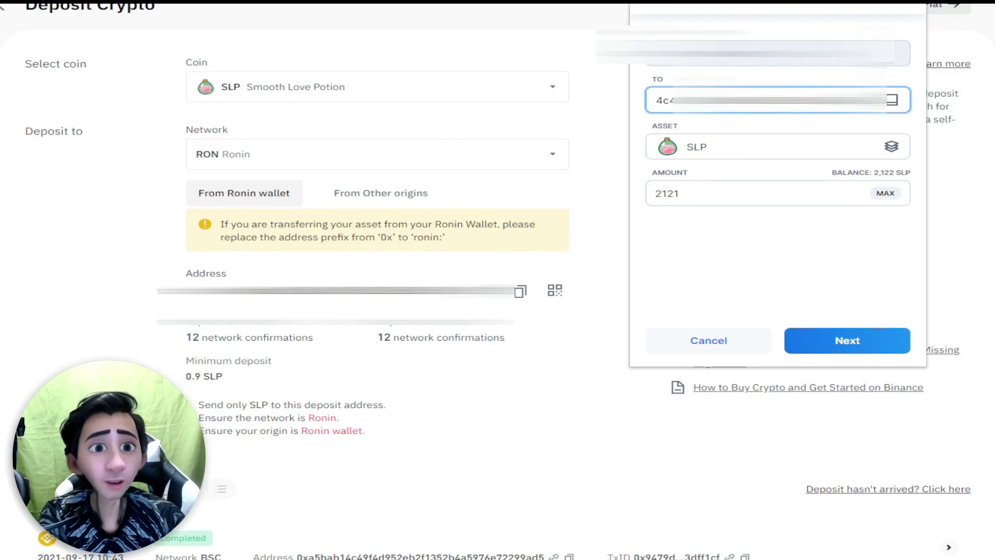
{"action": "left_click", "coordinate": [831, 356]}
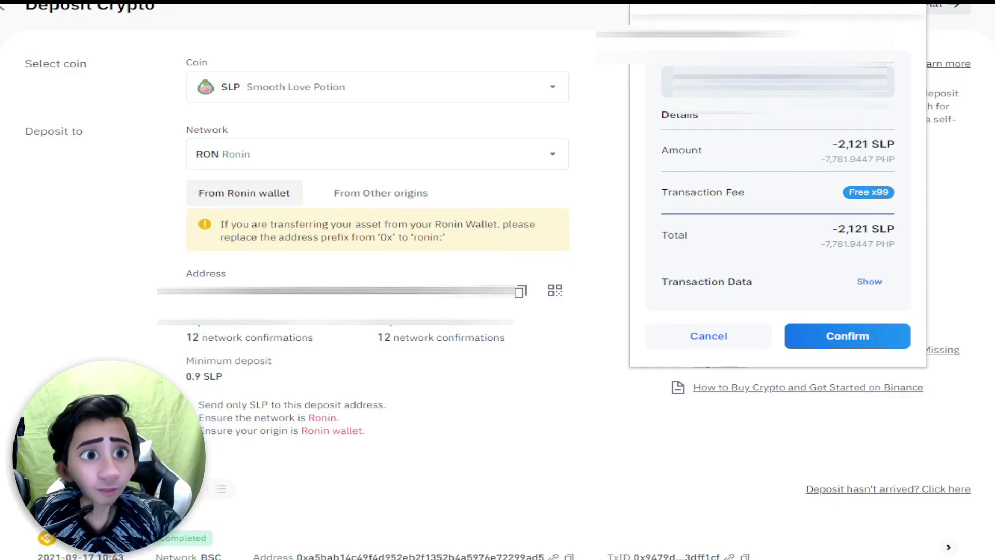
{"action": "left_click", "coordinate": [844, 337]}
Step: Review the Ronin wallet's assets and activities for the SLP transfer status, then close the wallet
{"action": "scroll", "coordinate": [657, 195], "scroll_direction": "down", "scroll_amount": 3}
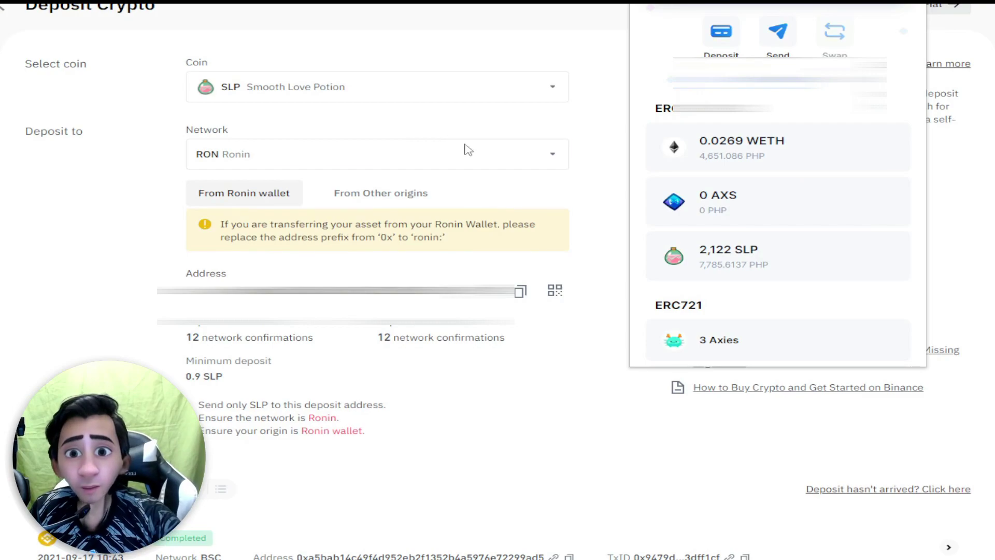
{"action": "scroll", "coordinate": [466, 162], "scroll_direction": "down", "scroll_amount": 2}
{"action": "scroll", "coordinate": [471, 95], "scroll_direction": "up", "scroll_amount": 2}
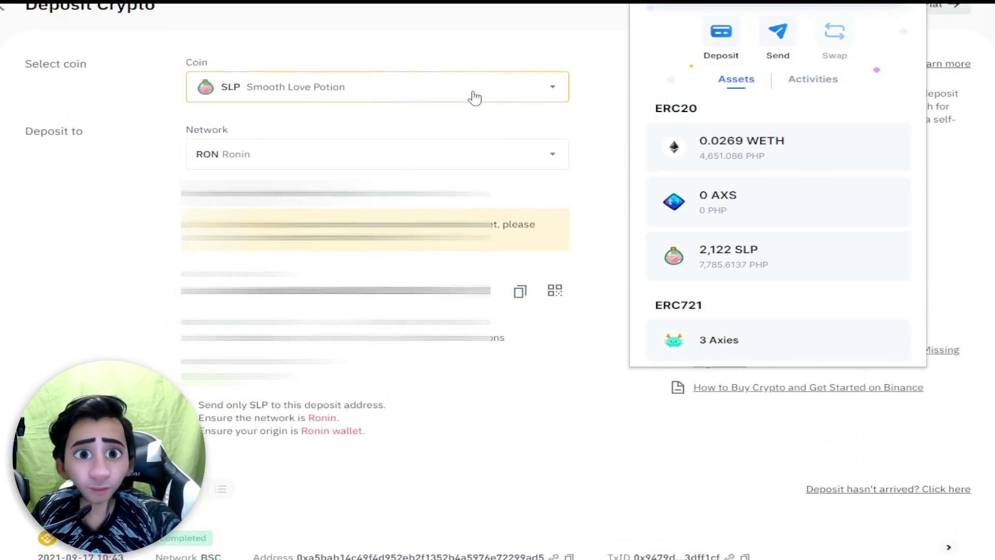
{"action": "left_click", "coordinate": [832, 160]}
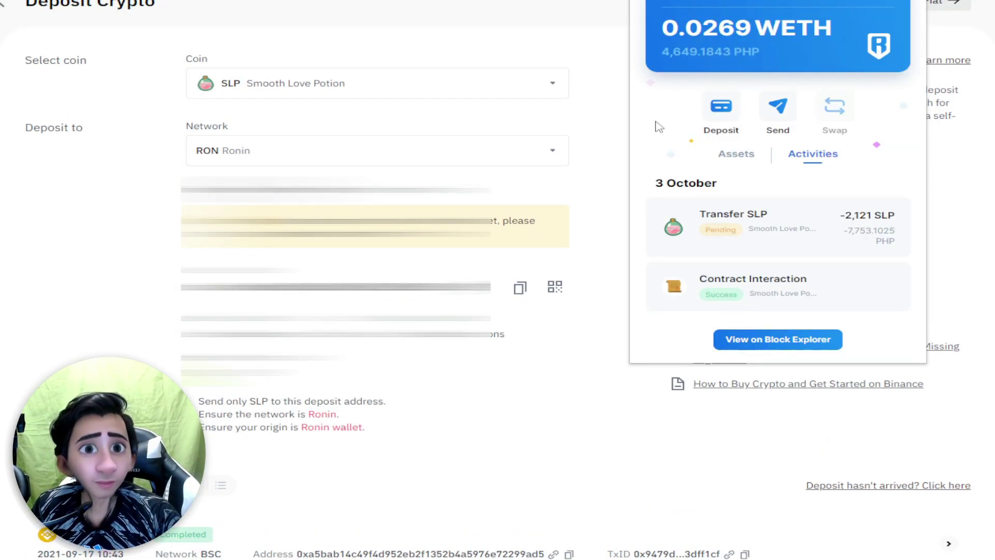
{"action": "left_click", "coordinate": [439, 23]}
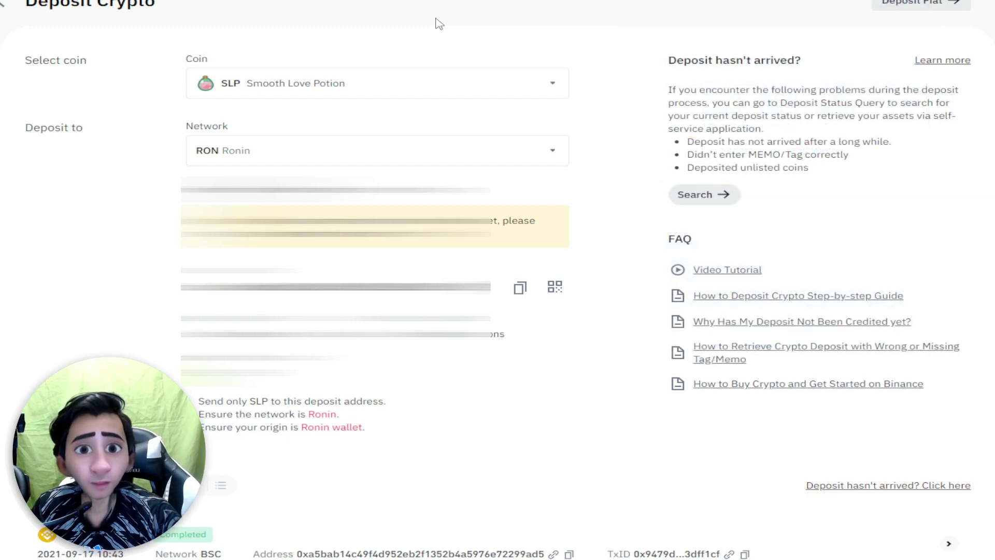
Step: Open the Fiat and Spot wallet on Binance and check the SLP balance for the deposit
{"action": "left_click", "coordinate": [492, 57]}
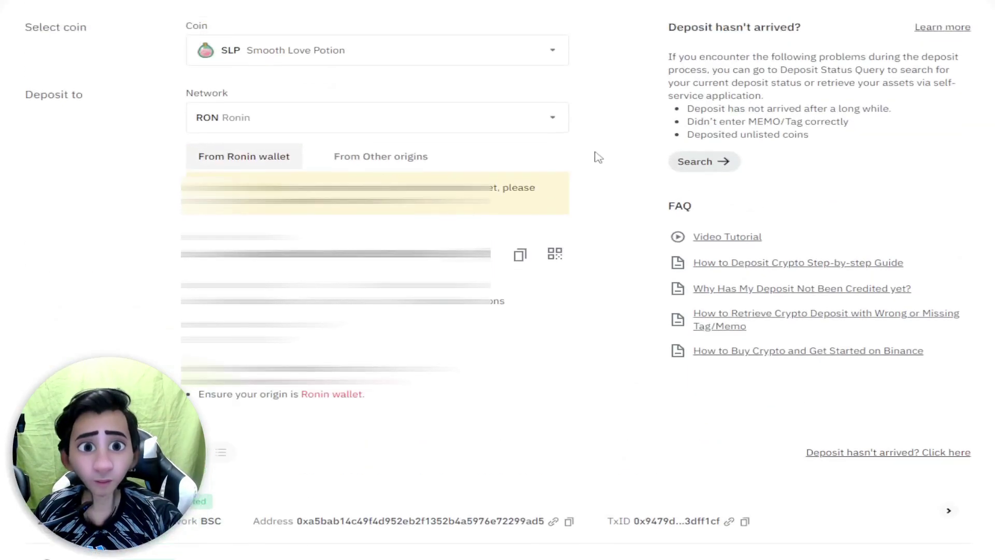
{"action": "scroll", "coordinate": [596, 156], "scroll_direction": "up", "scroll_amount": 2}
{"action": "mouse_move", "coordinate": [736, 23]}
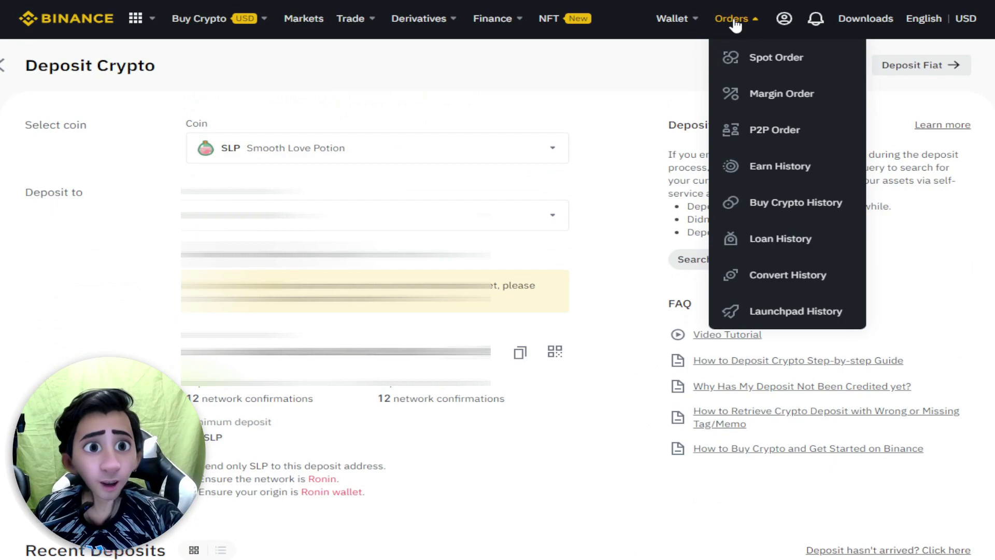
{"action": "mouse_move", "coordinate": [673, 20]}
{"action": "left_click", "coordinate": [674, 94]}
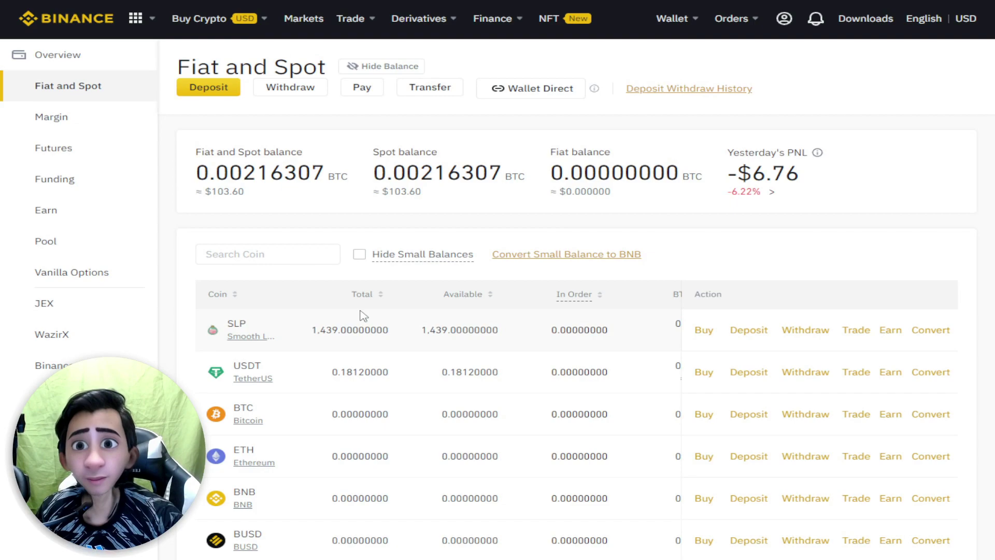
{"action": "scroll", "coordinate": [397, 310], "scroll_direction": "down", "scroll_amount": 1}
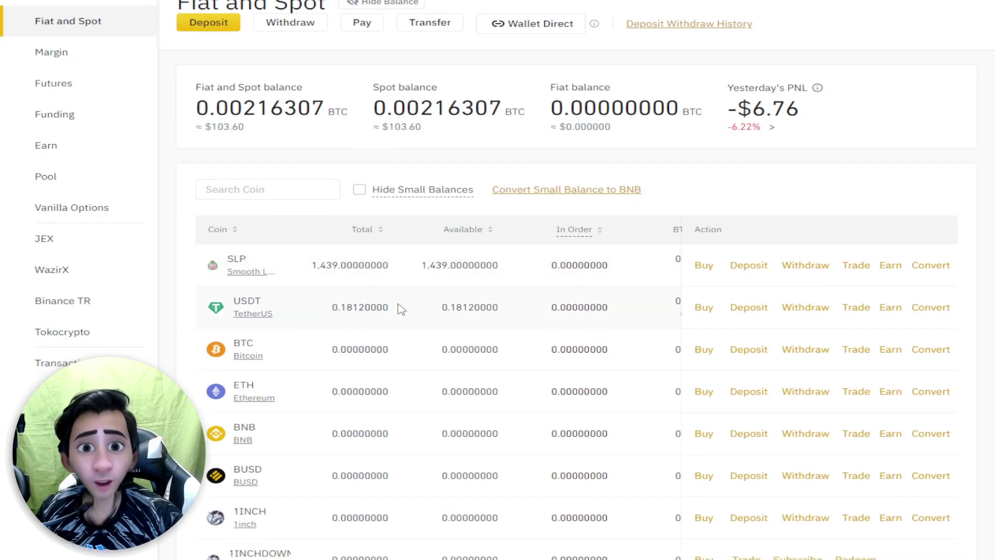
{"action": "scroll", "coordinate": [401, 309], "scroll_direction": "up", "scroll_amount": 1}
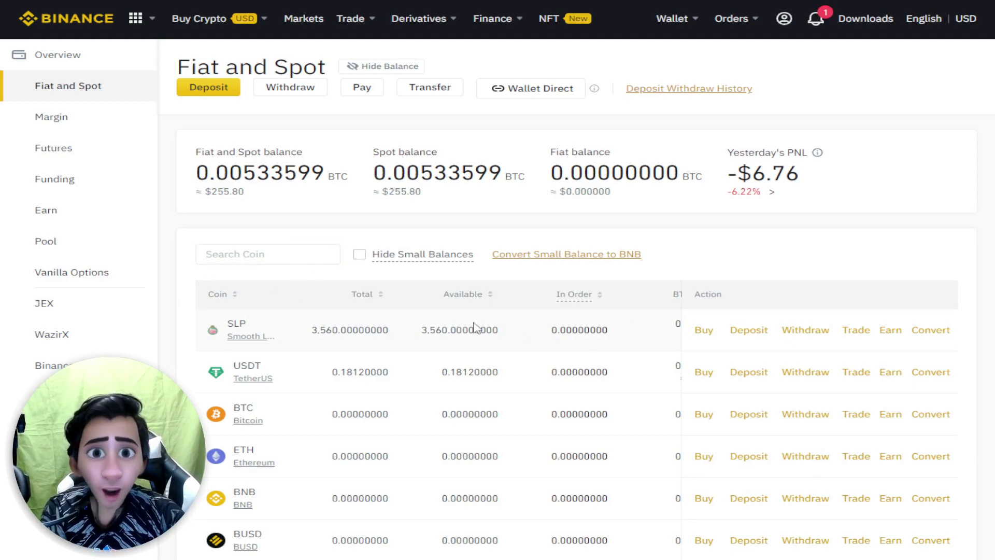
Step: Transfer the maximum 3560 SLP from Fiat and Spot to Funding and open the Funding wallet to check it
{"action": "left_click", "coordinate": [447, 98]}
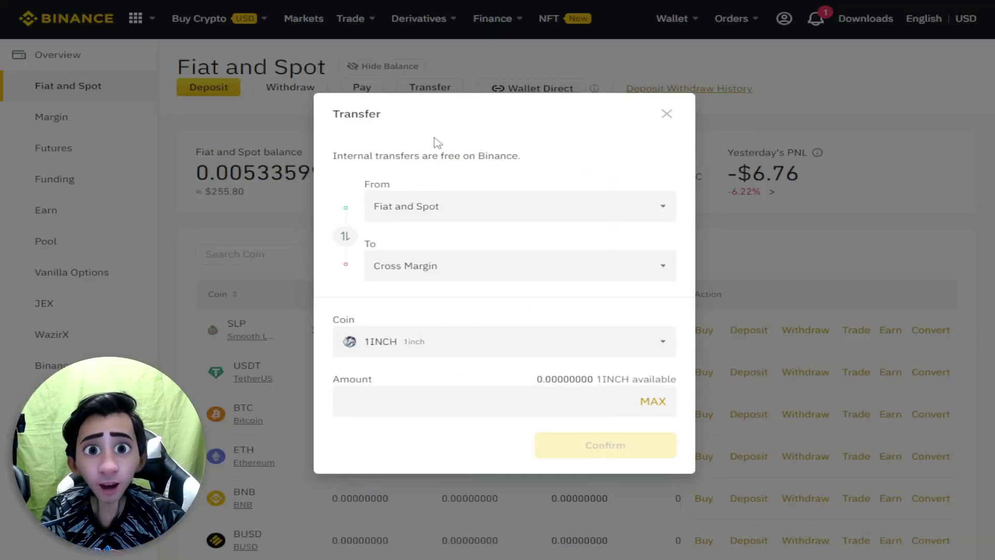
{"action": "left_click", "coordinate": [412, 267]}
{"action": "left_click", "coordinate": [416, 405]}
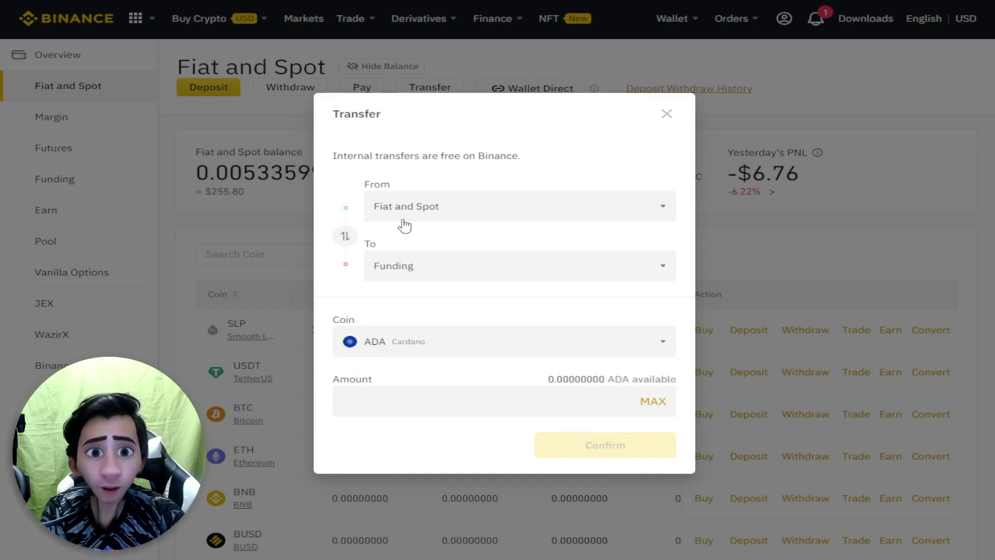
{"action": "left_click", "coordinate": [425, 345]}
{"action": "type", "text": "slp"}
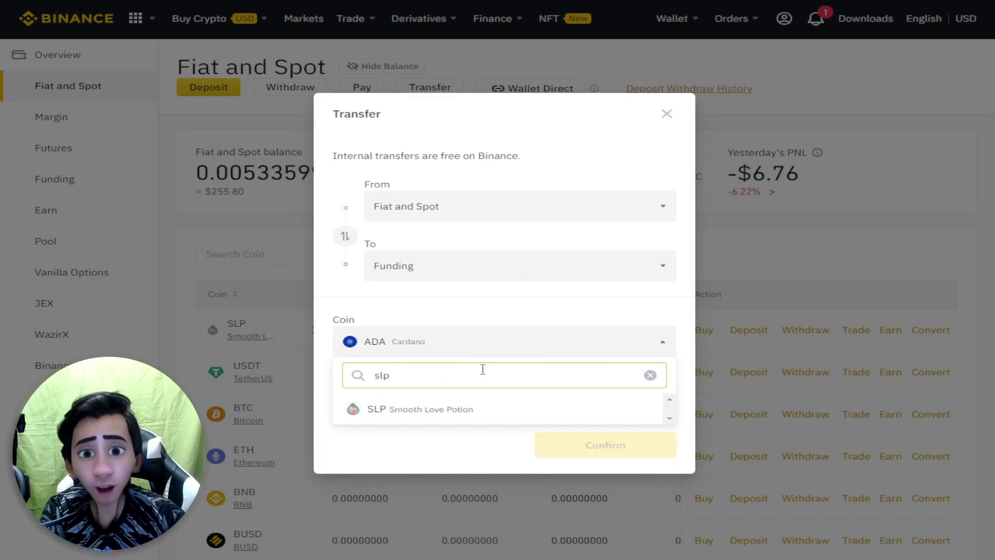
{"action": "left_click", "coordinate": [452, 410]}
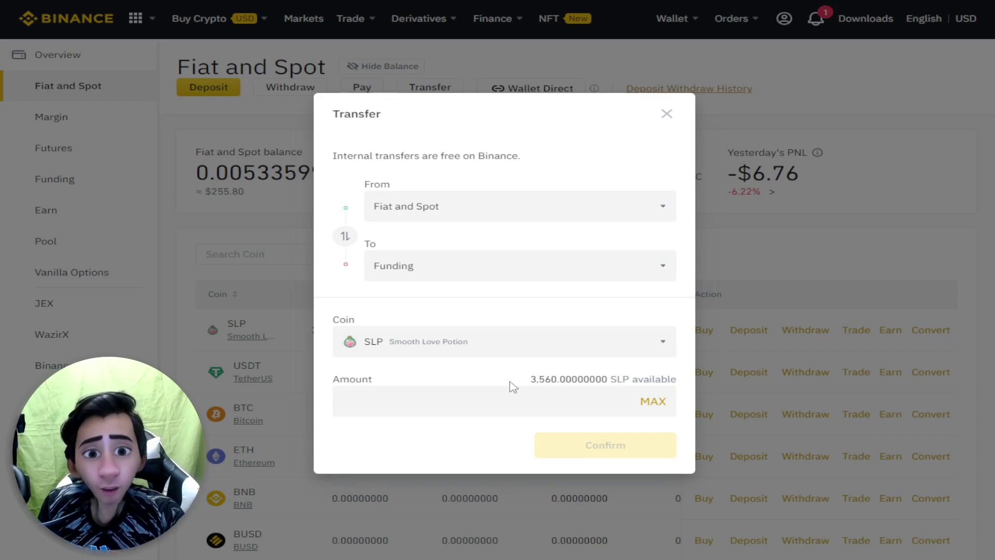
{"action": "left_click", "coordinate": [651, 403]}
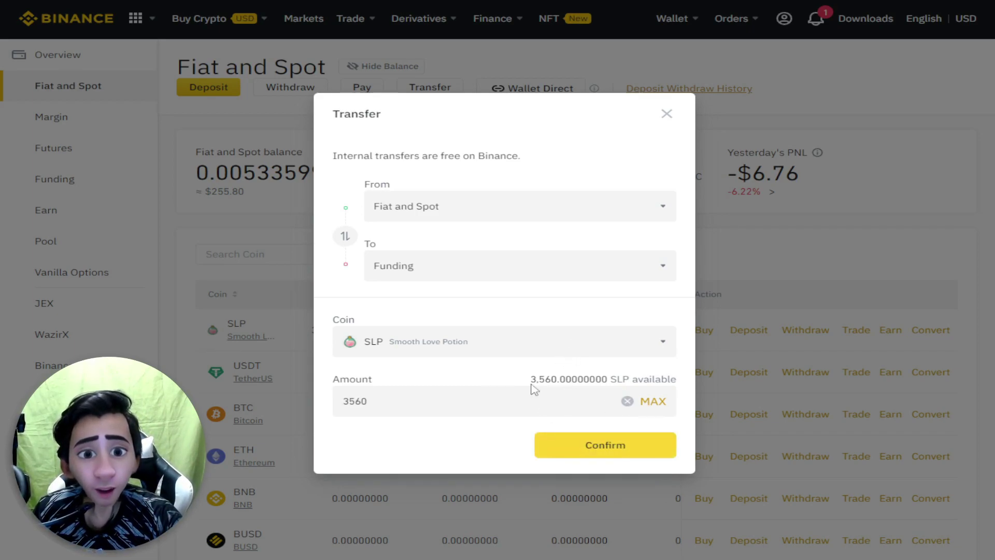
{"action": "left_click", "coordinate": [570, 450]}
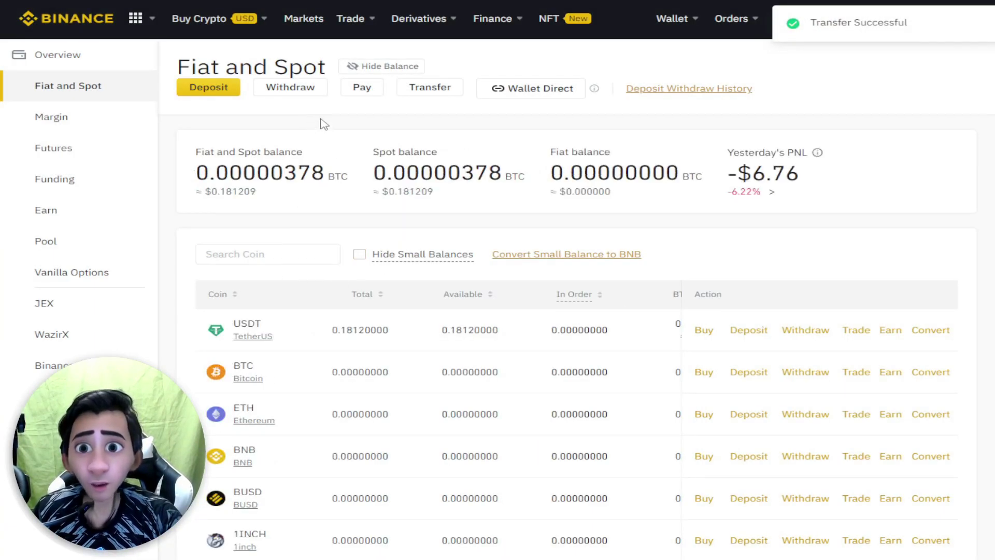
{"action": "left_click", "coordinate": [96, 181]}
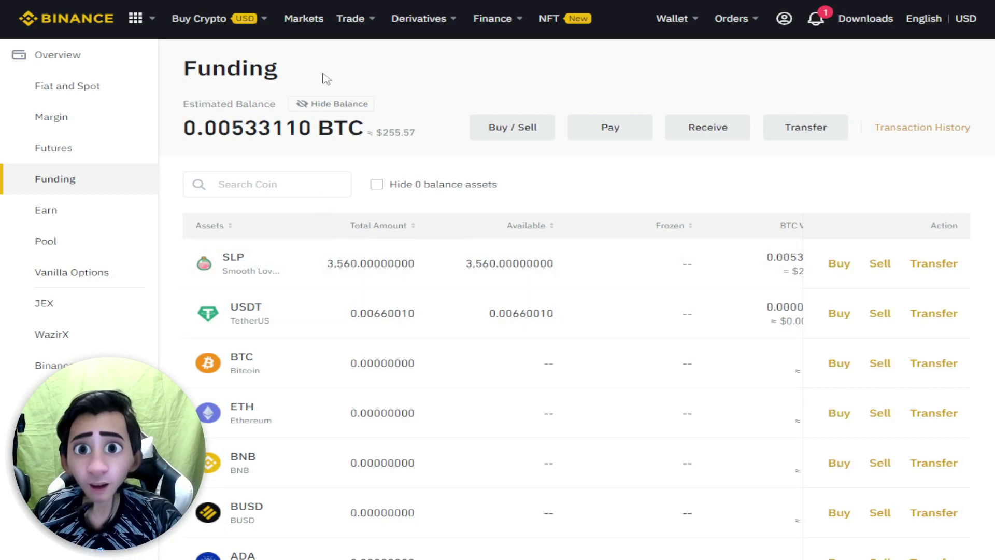
Step: Open P2P trading and list the SLP sell offers in PHP, filtered to Gcash payment
{"action": "mouse_move", "coordinate": [341, 32]}
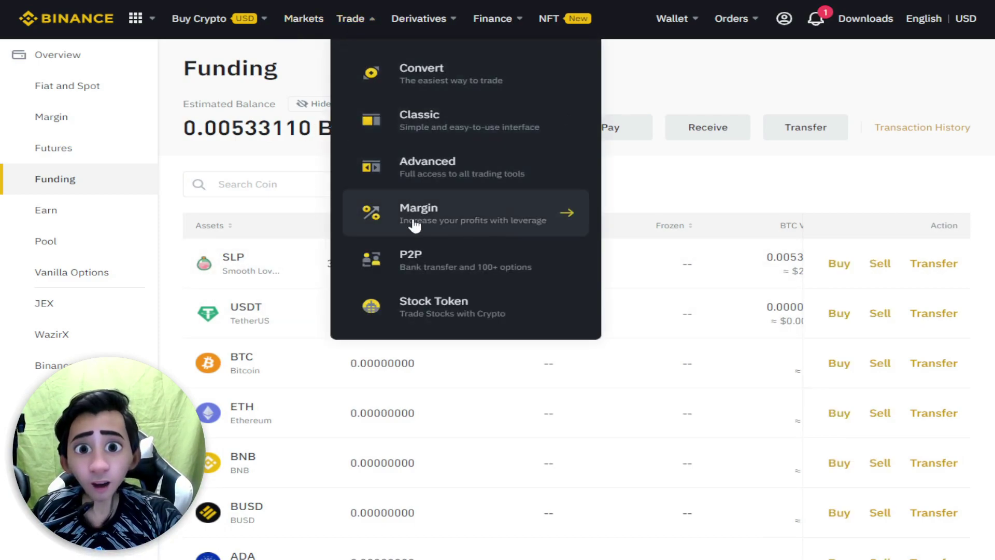
{"action": "left_click", "coordinate": [412, 255]}
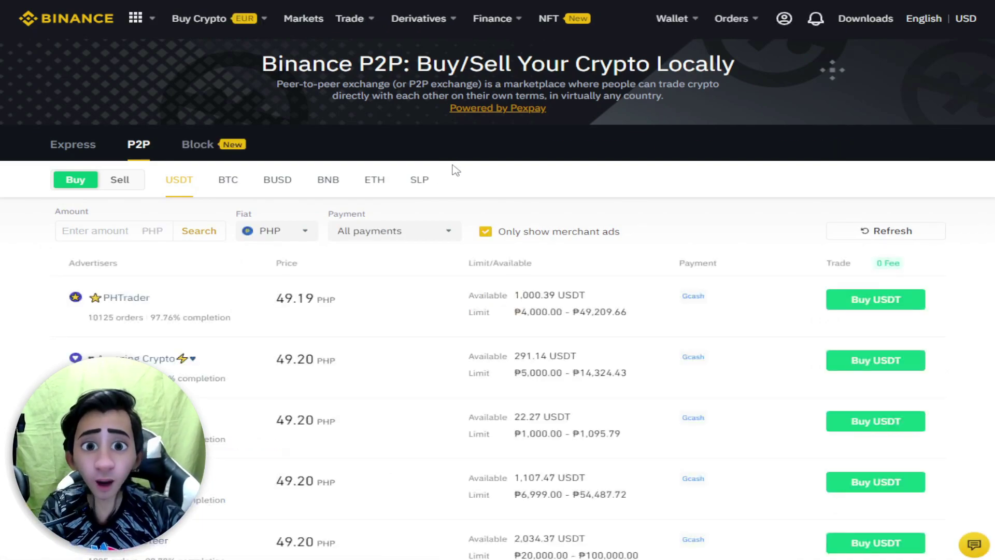
{"action": "left_click", "coordinate": [427, 201]}
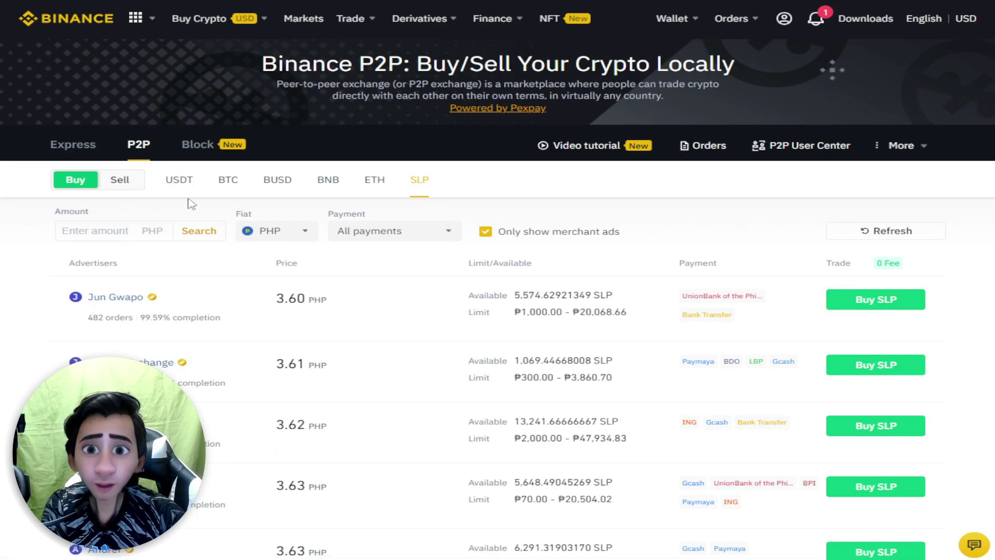
{"action": "left_click", "coordinate": [130, 185]}
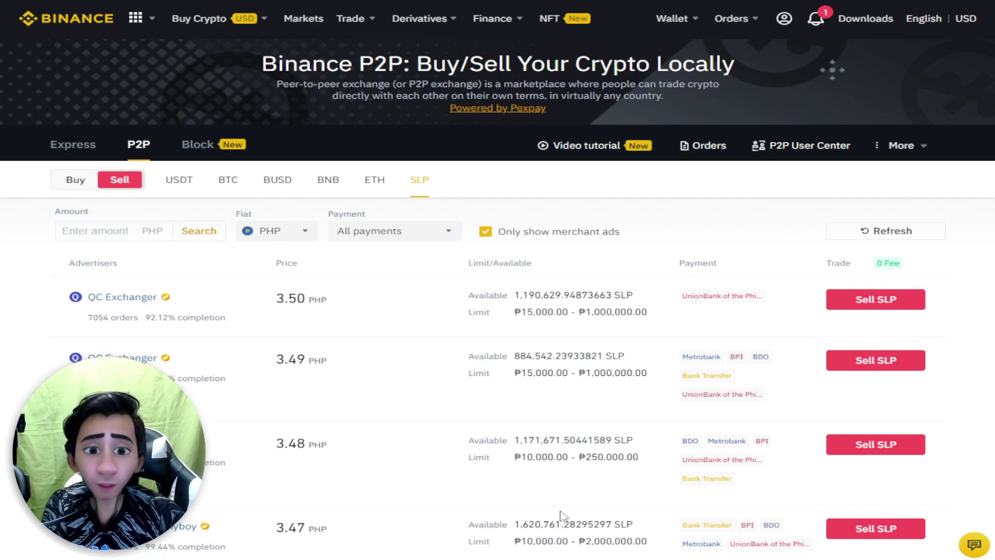
{"action": "left_click", "coordinate": [441, 231]}
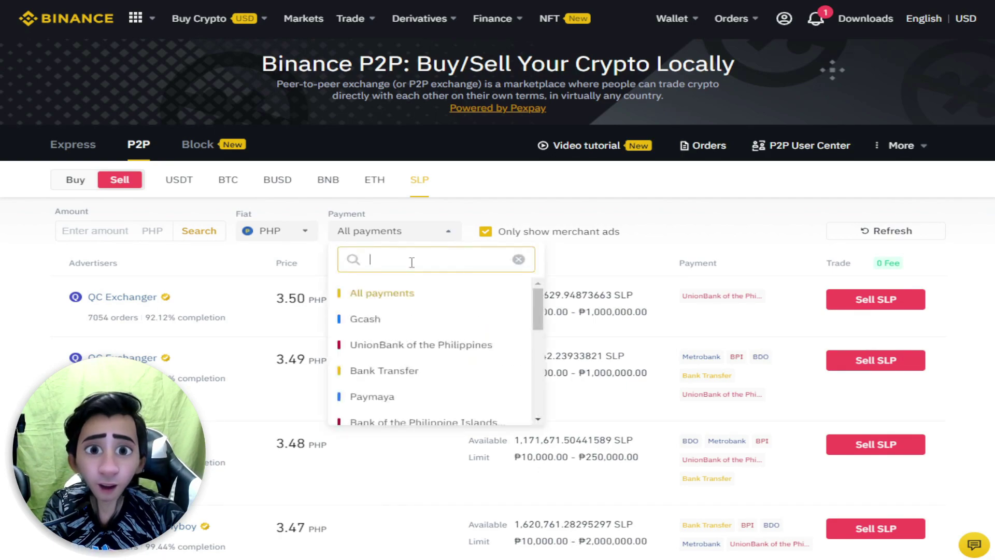
{"action": "left_click", "coordinate": [513, 314]}
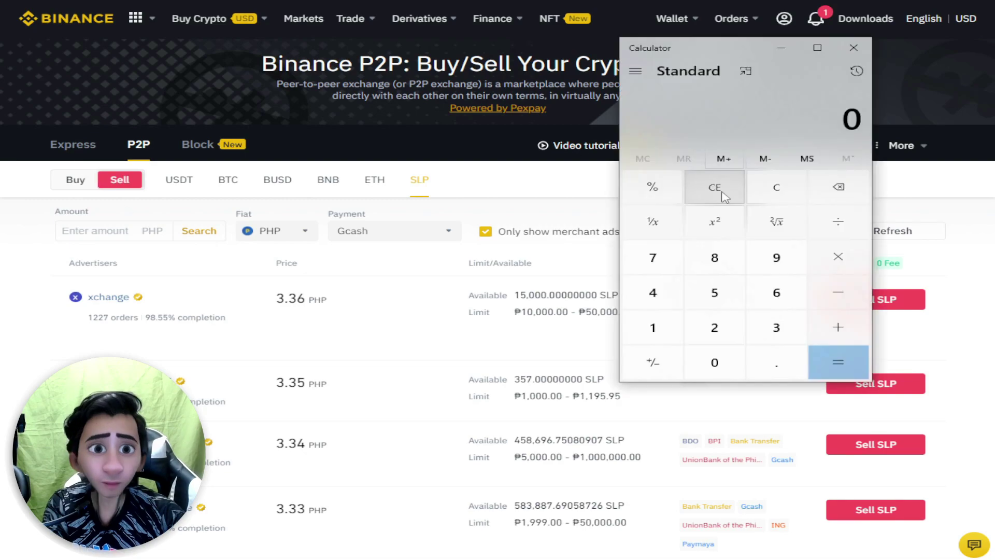
Step: Calculate the proceeds of selling SLP directly as 3.36 × 3600 in Calculator, then clear the result
{"action": "type", "text": "3.36*"}
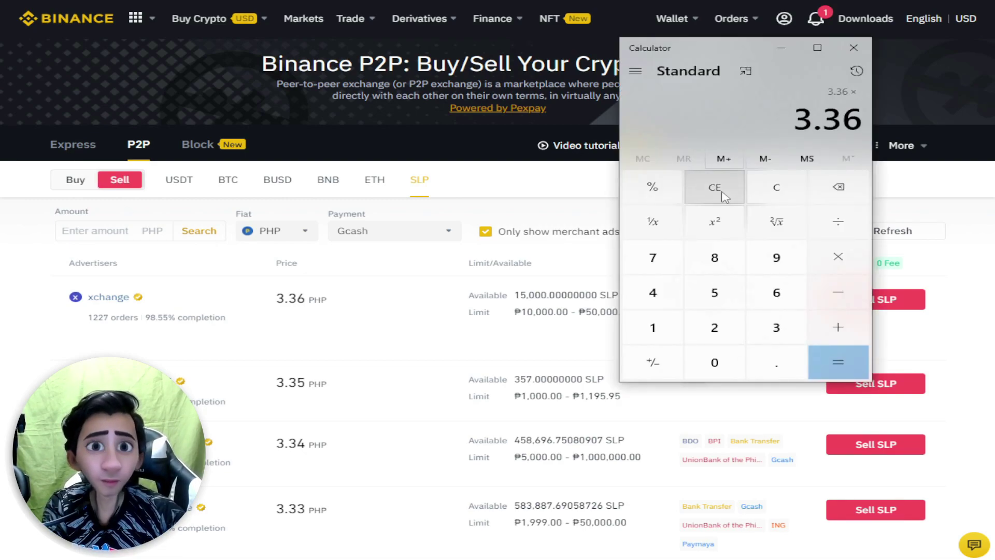
{"action": "type", "text": "3600"}
{"action": "key", "text": "Return"}
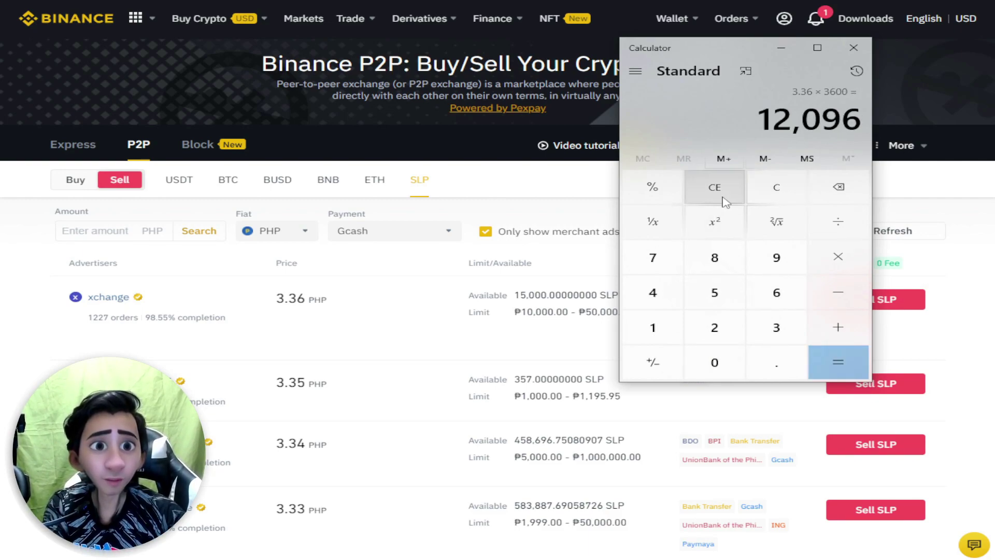
{"action": "left_click", "coordinate": [725, 201]}
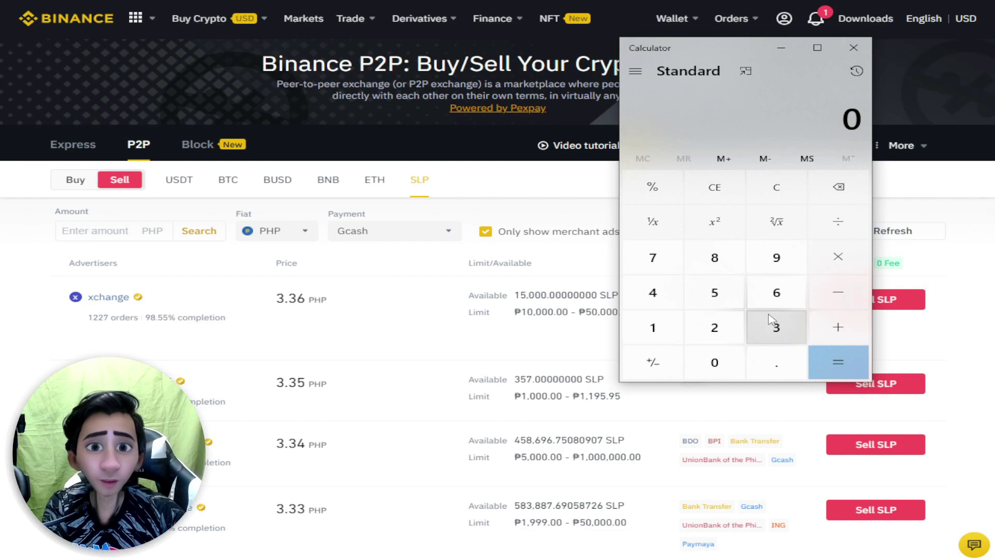
Step: Show the P2P sell offers for USDT and calculate the proceeds as 48.49 × 263 in Calculator
{"action": "left_click", "coordinate": [186, 182]}
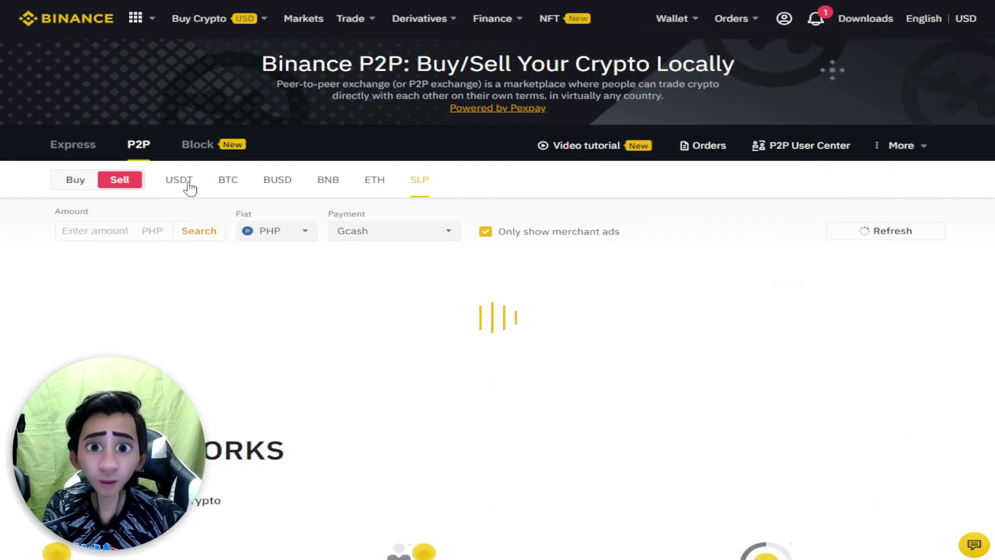
{"action": "key", "text": "alt+Tab"}
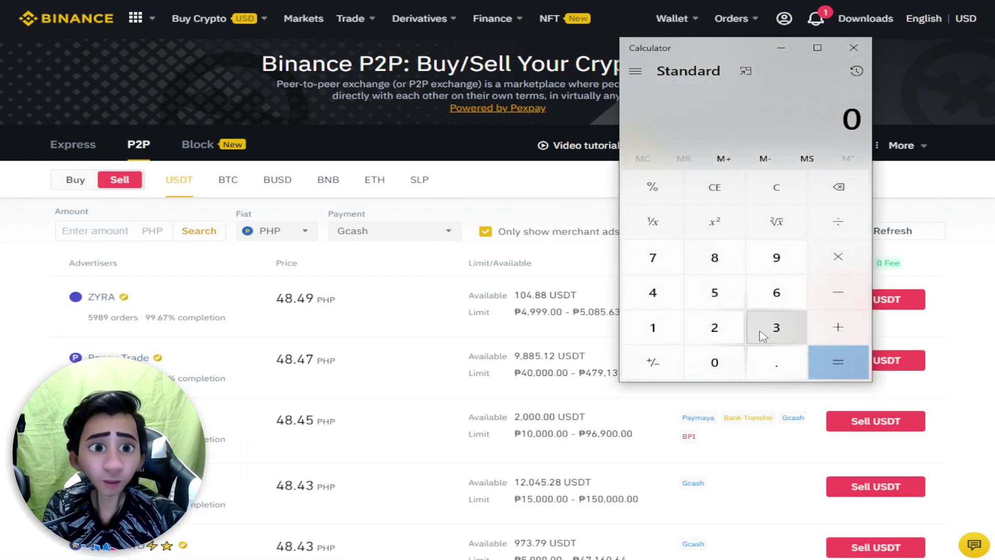
{"action": "key", "text": "4"}
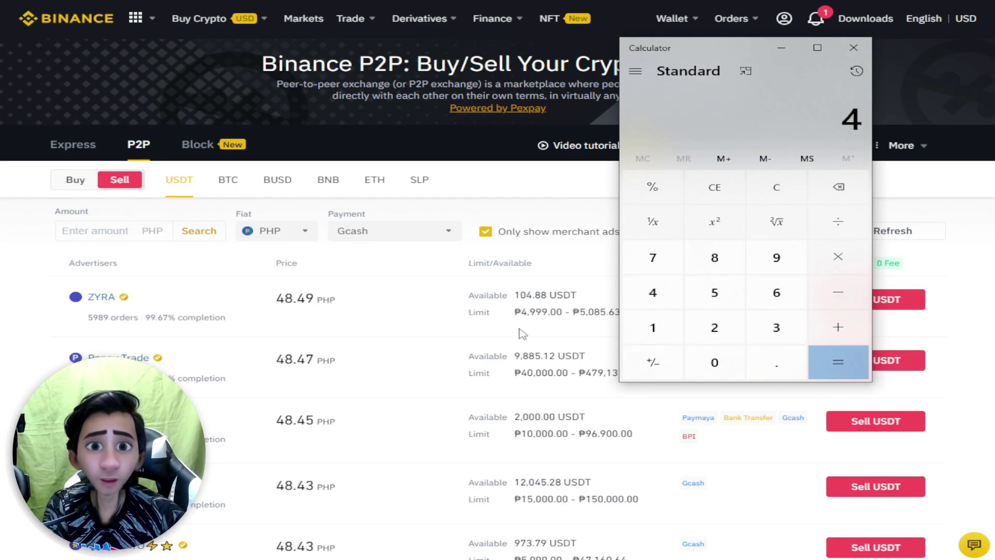
{"action": "type", "text": "8.4"}
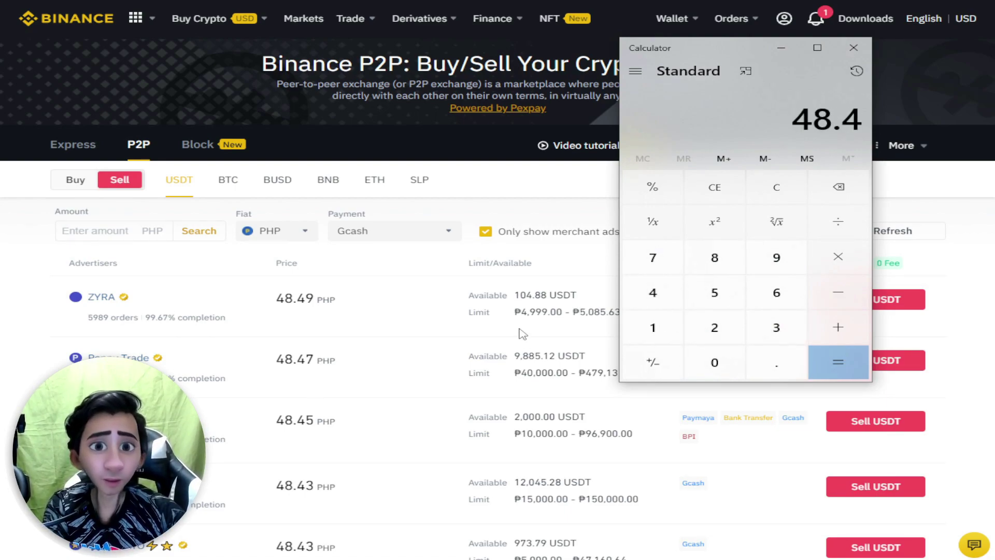
{"action": "type", "text": "9 × 263"}
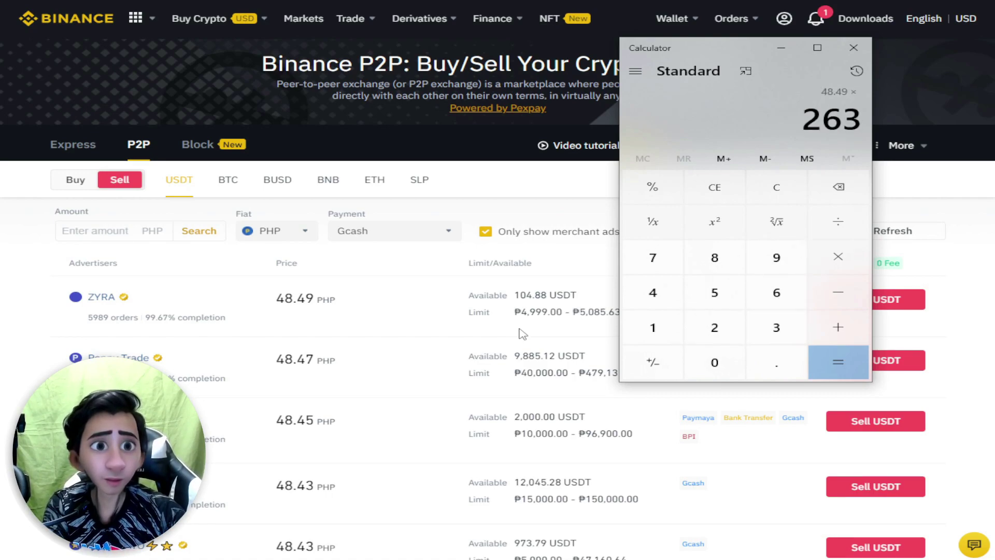
{"action": "key", "text": "Return"}
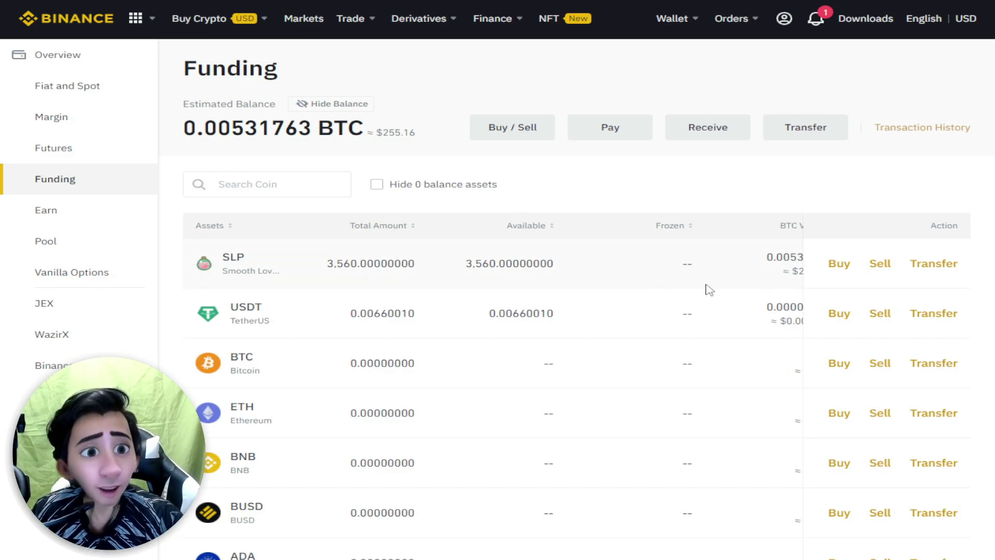
{"action": "left_click", "coordinate": [934, 266]}
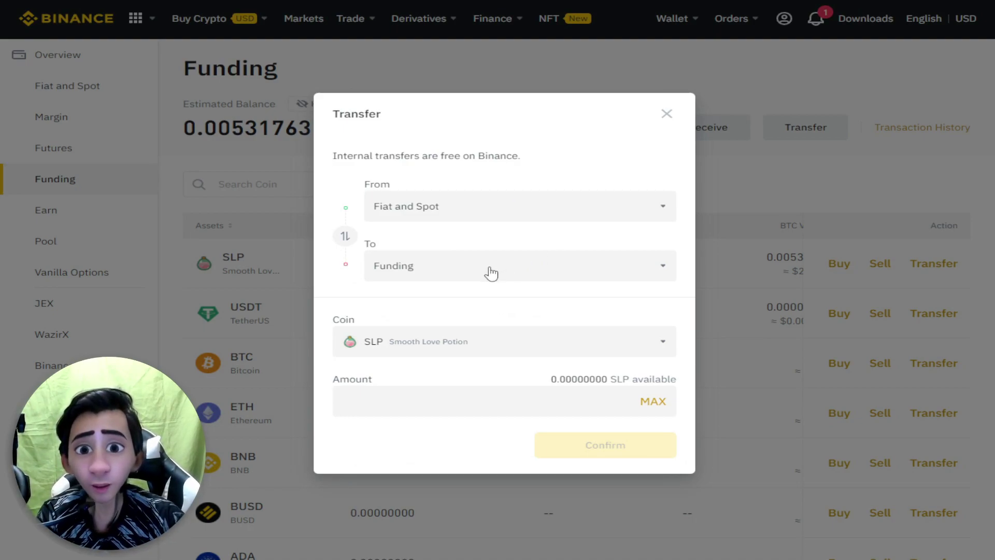
{"action": "left_click", "coordinate": [473, 214]}
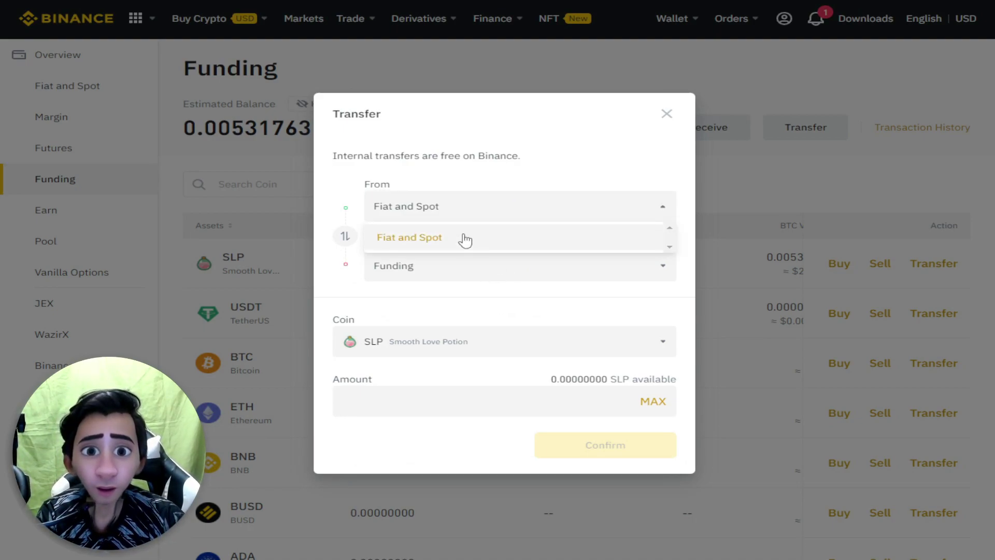
{"action": "left_click", "coordinate": [444, 244]}
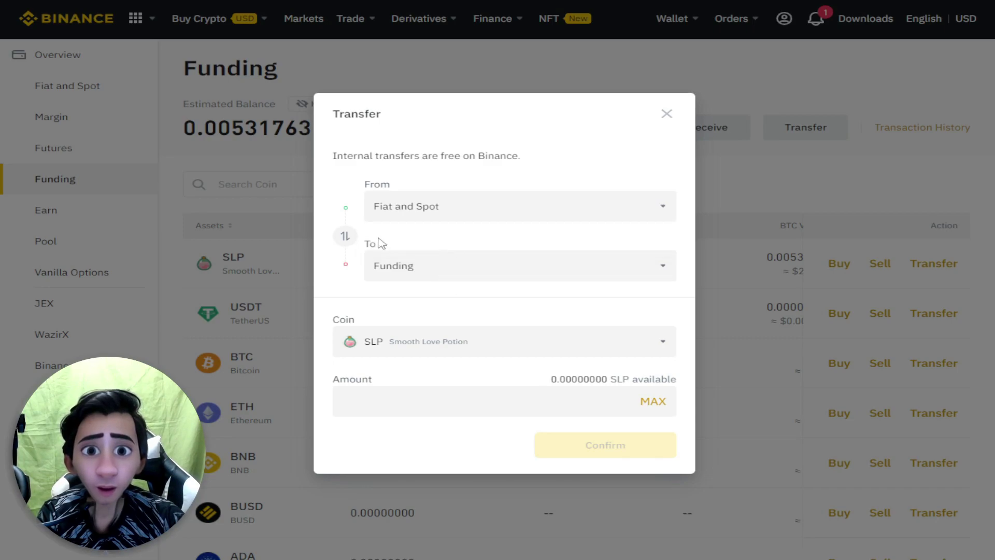
{"action": "left_click", "coordinate": [312, 243]}
Step: Transfer the maximum 3560 SLP from Funding back to Fiat and Spot and open the Fiat and Spot wallet
{"action": "left_click", "coordinate": [942, 266]}
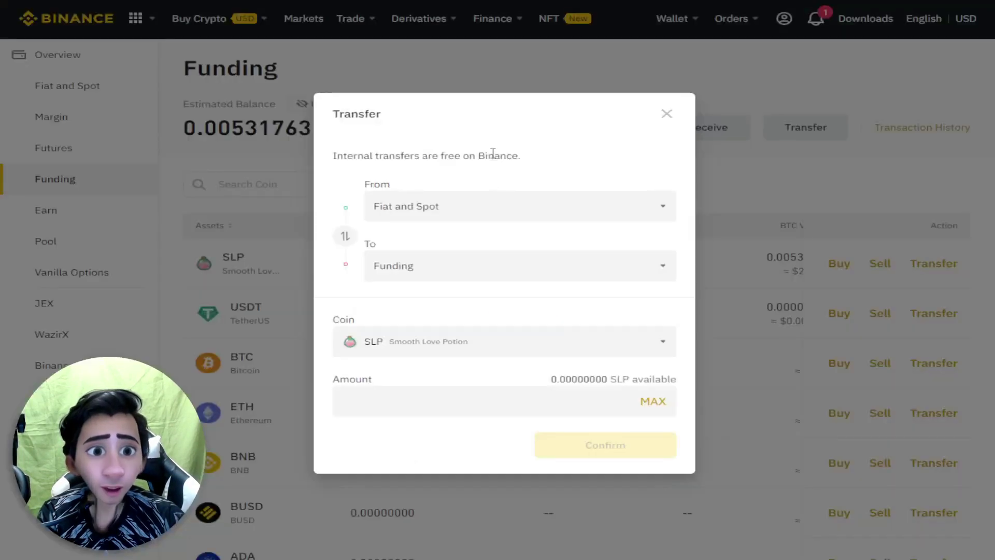
{"action": "left_click", "coordinate": [345, 236]}
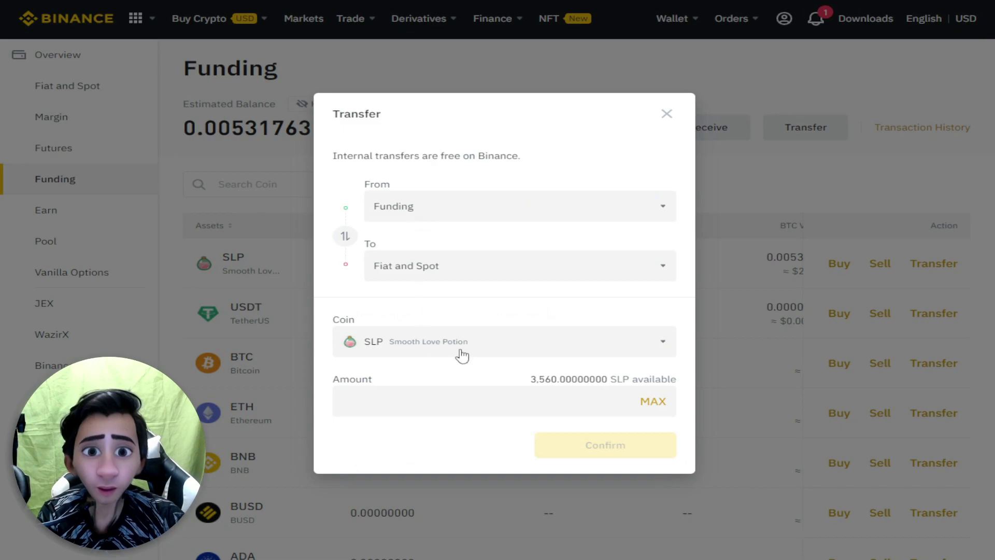
{"action": "left_click", "coordinate": [662, 403]}
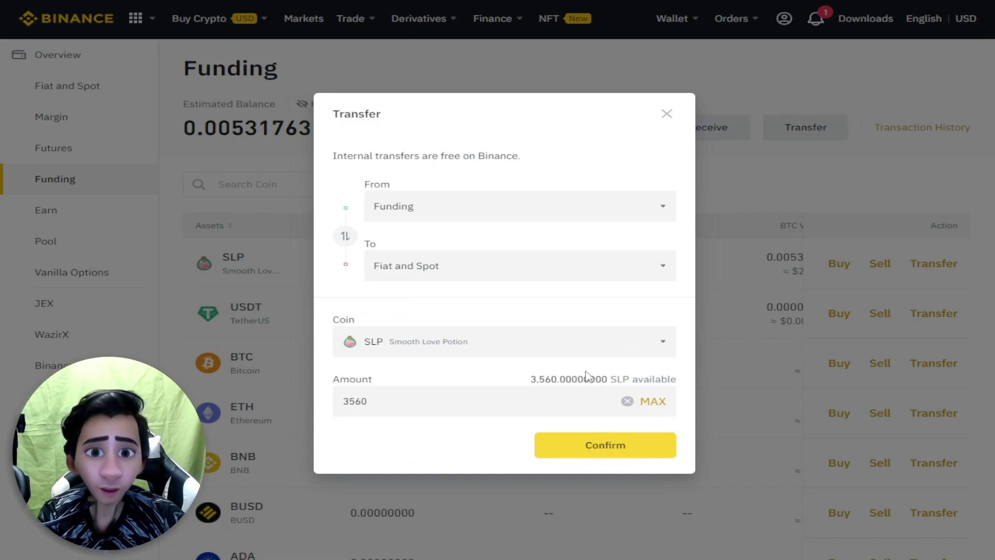
{"action": "left_click", "coordinate": [585, 441]}
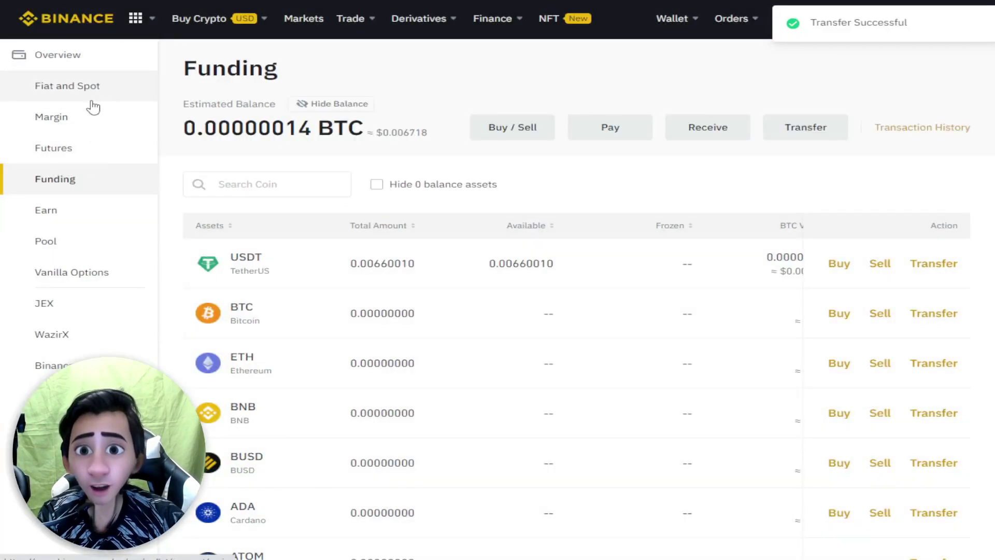
{"action": "left_click", "coordinate": [92, 99]}
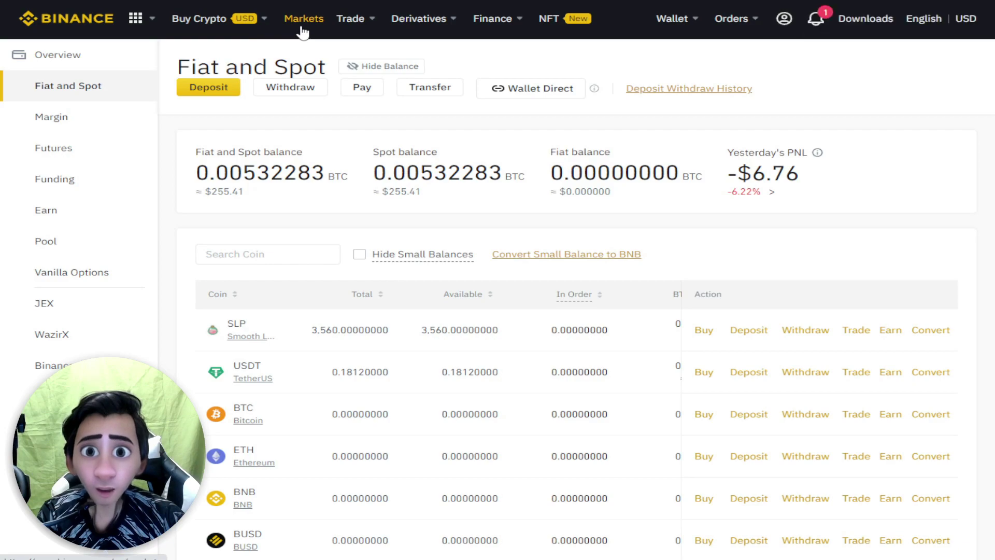
Step: Open Classic spot trading, dismiss the welcome and guidance pop-ups, and open the SLP/USDT pair by searching for "slp"
{"action": "mouse_move", "coordinate": [358, 29]}
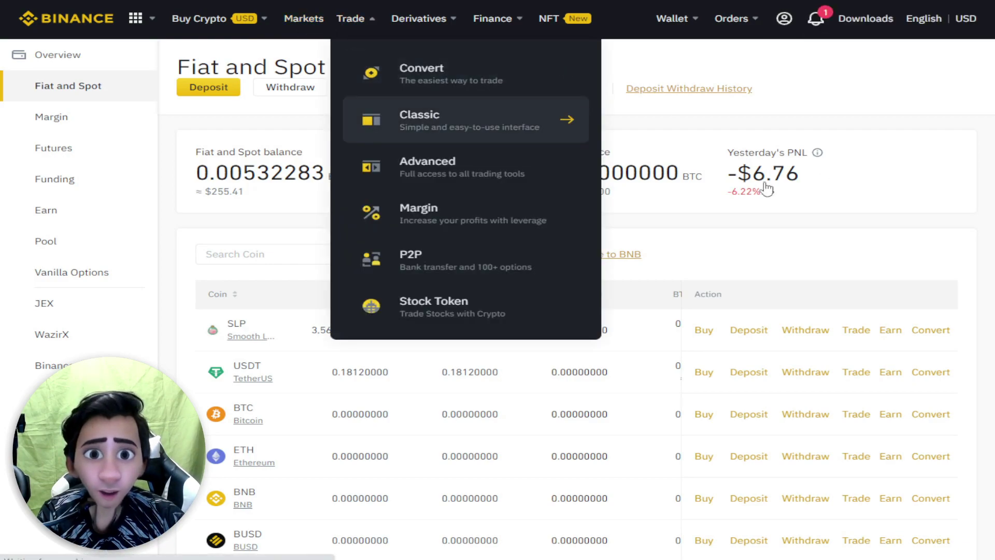
{"action": "left_click", "coordinate": [482, 80]}
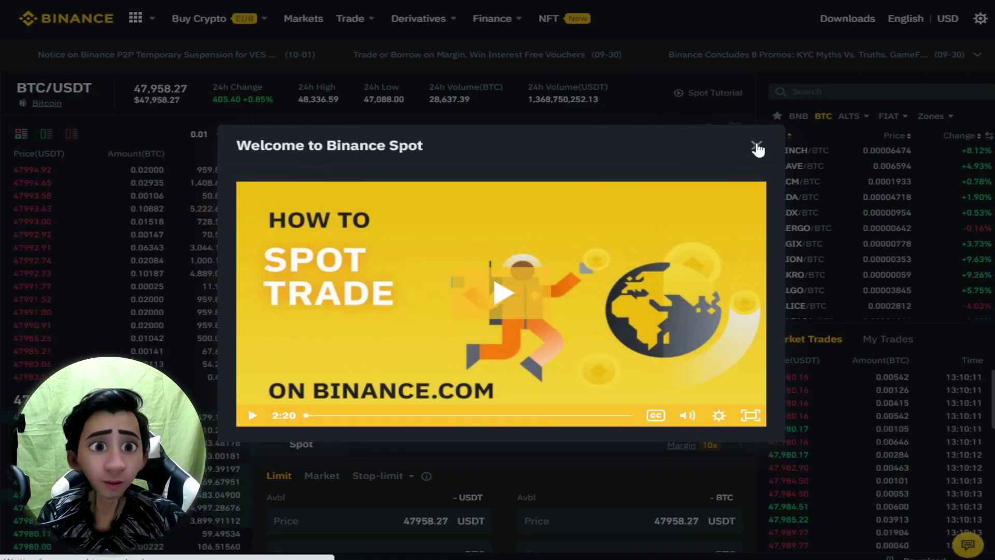
{"action": "left_click", "coordinate": [754, 146]}
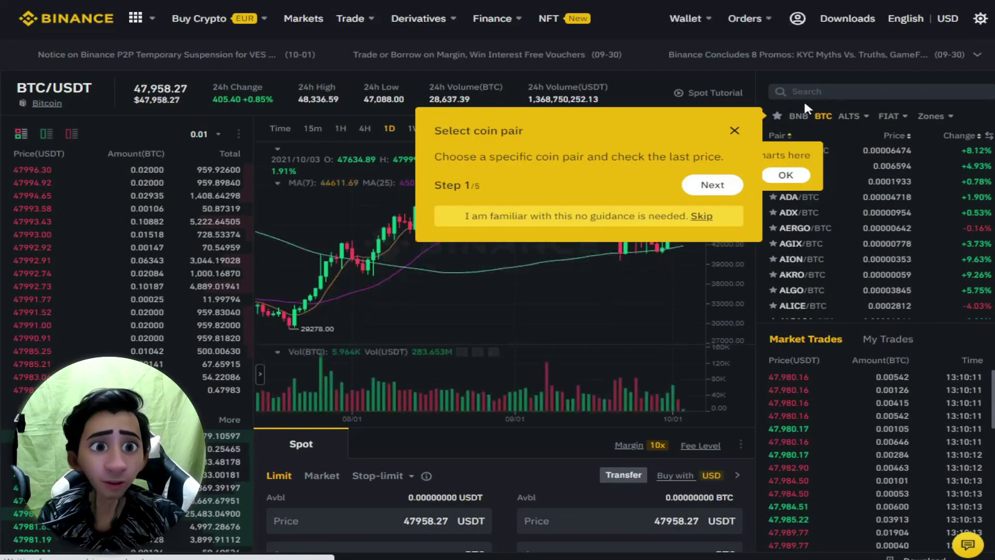
{"action": "left_click", "coordinate": [811, 94]}
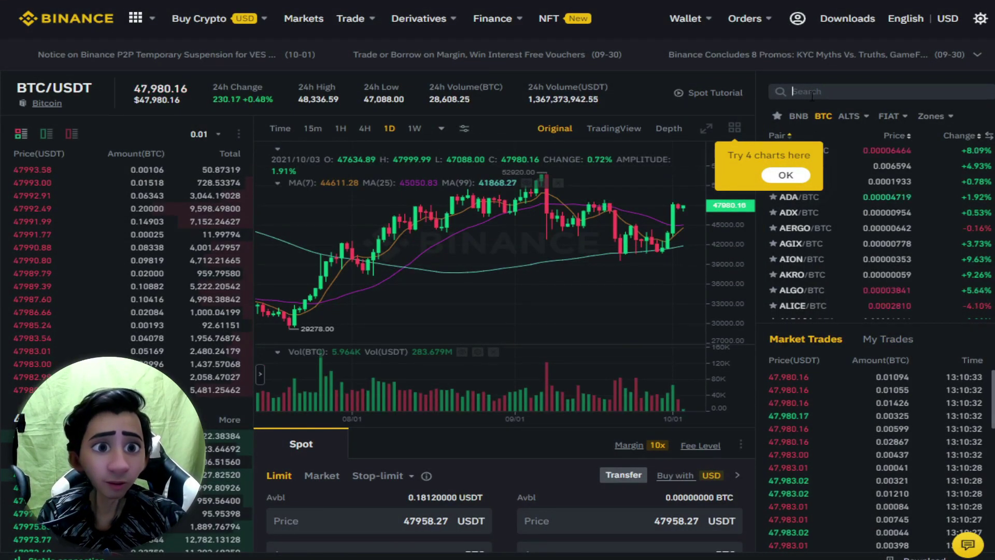
{"action": "type", "text": "slp"}
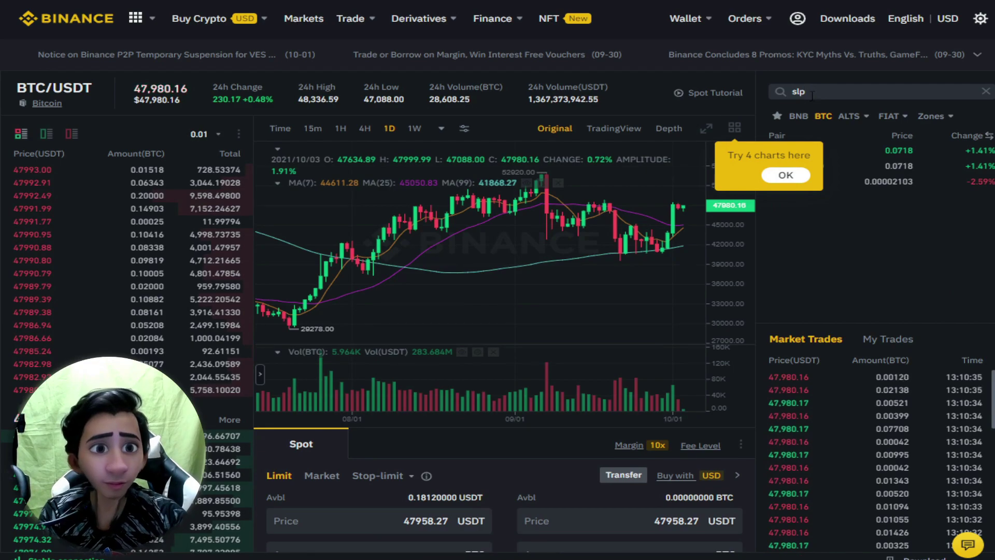
{"action": "left_click", "coordinate": [790, 175]}
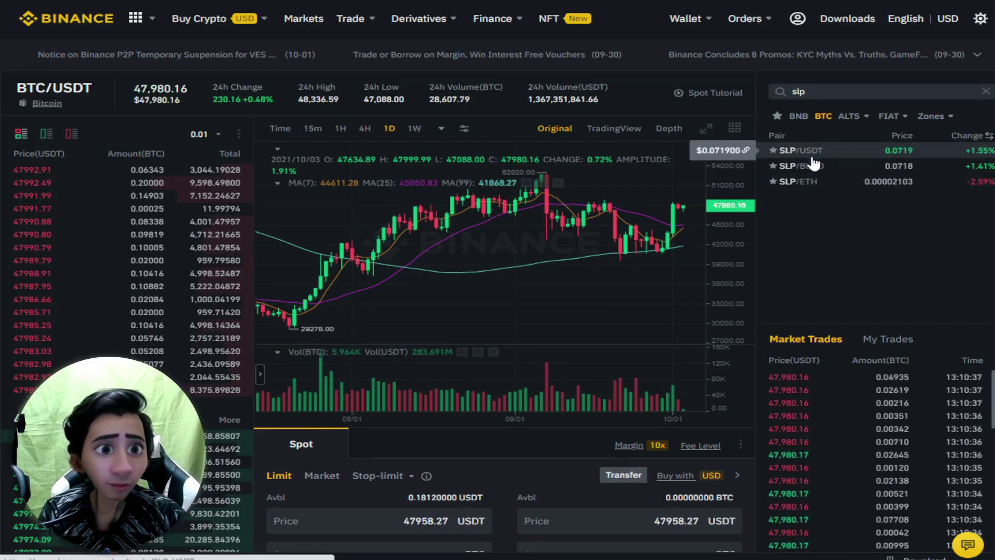
{"action": "left_click", "coordinate": [812, 157]}
Step: Sell 100% of the available SLP, 3560, for USDT with a Market order
{"action": "scroll", "coordinate": [367, 363], "scroll_direction": "down", "scroll_amount": 3}
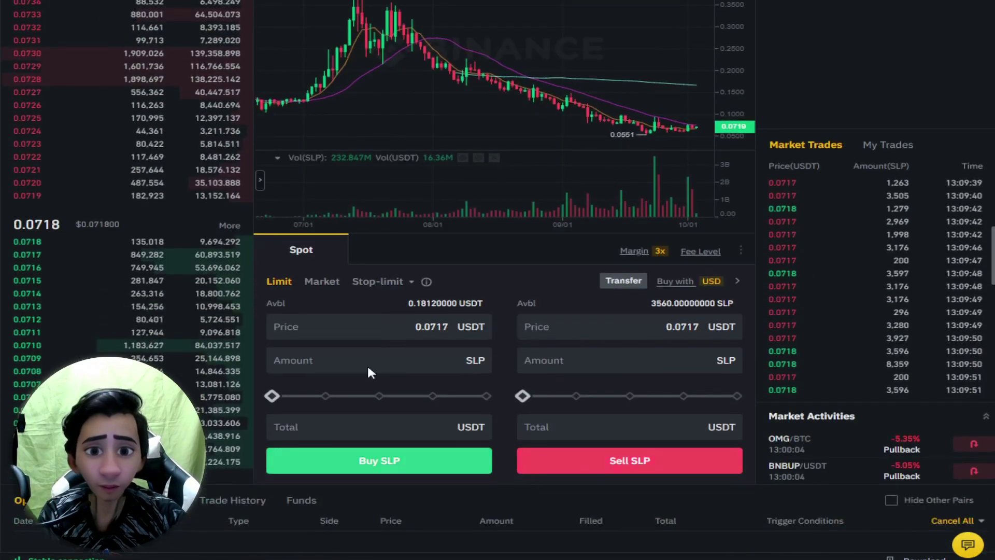
{"action": "left_click", "coordinate": [323, 284]}
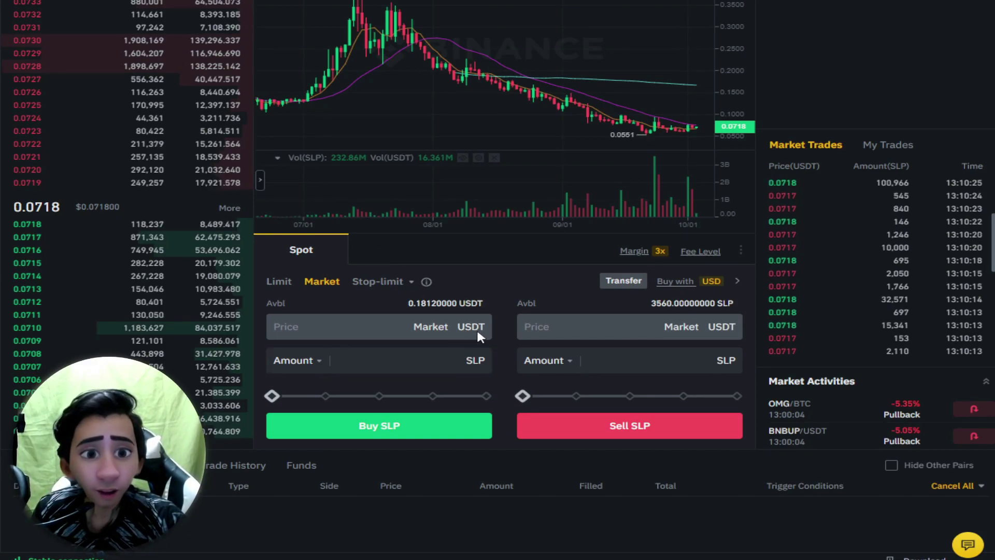
{"action": "left_click", "coordinate": [617, 354]}
{"action": "mouse_move", "coordinate": [537, 394]}
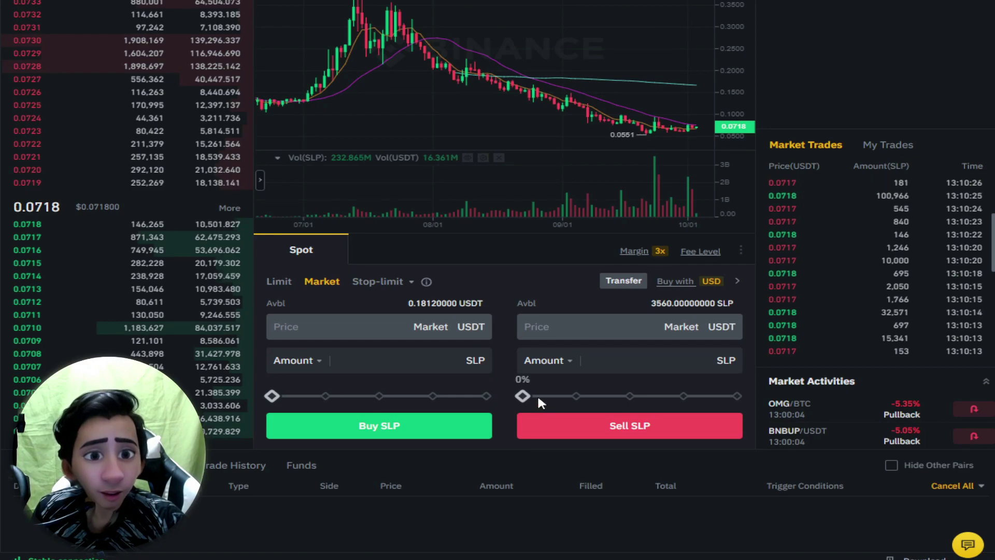
{"action": "left_click_drag", "start_coordinate": [527, 396], "coordinate": [737, 395]}
{"action": "scroll", "coordinate": [703, 368], "scroll_direction": "down", "scroll_amount": 1}
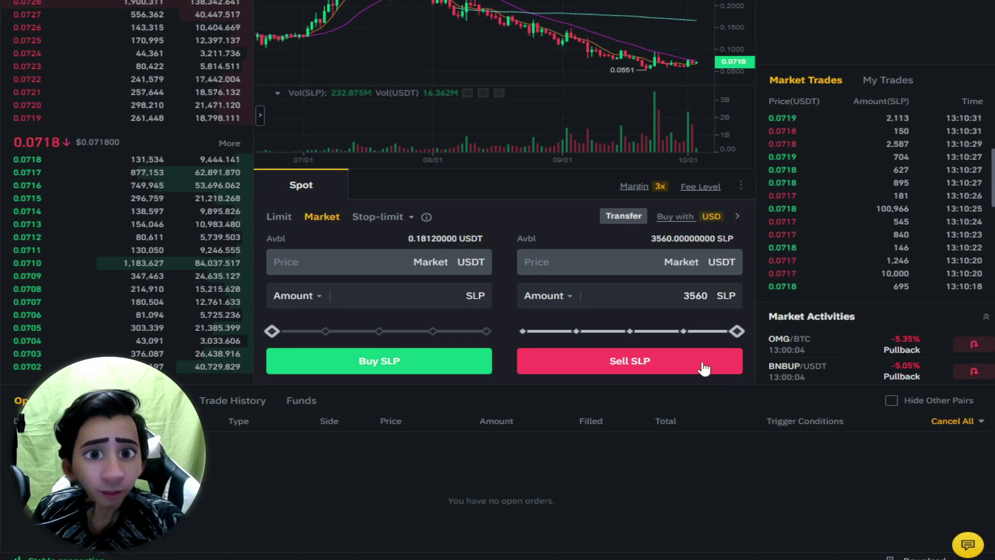
{"action": "left_click", "coordinate": [704, 368]}
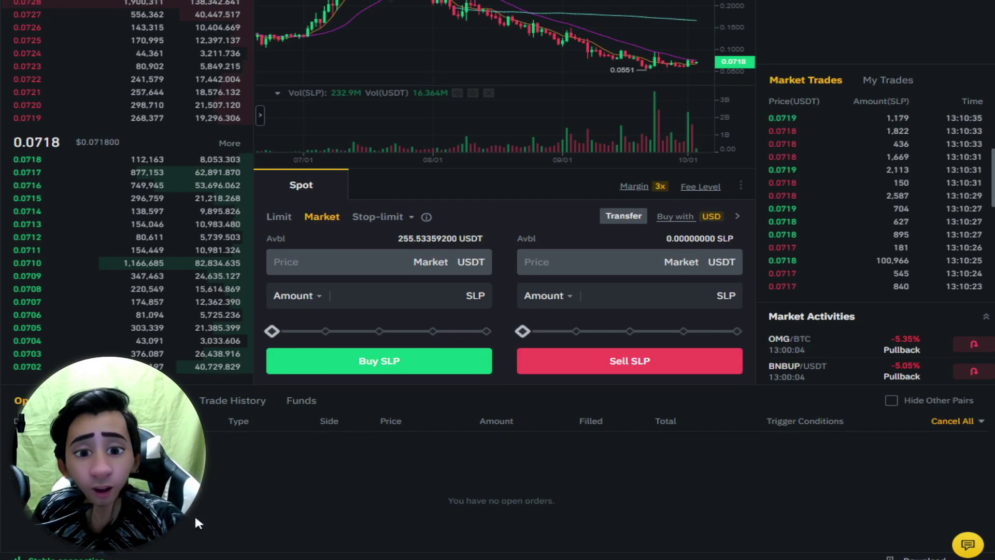
Step: Calculate the expected USDT proceeds as 255 × 48.5 in Calculator
{"action": "key", "text": "XF86Calculator"}
{"action": "type", "text": "255*48."}
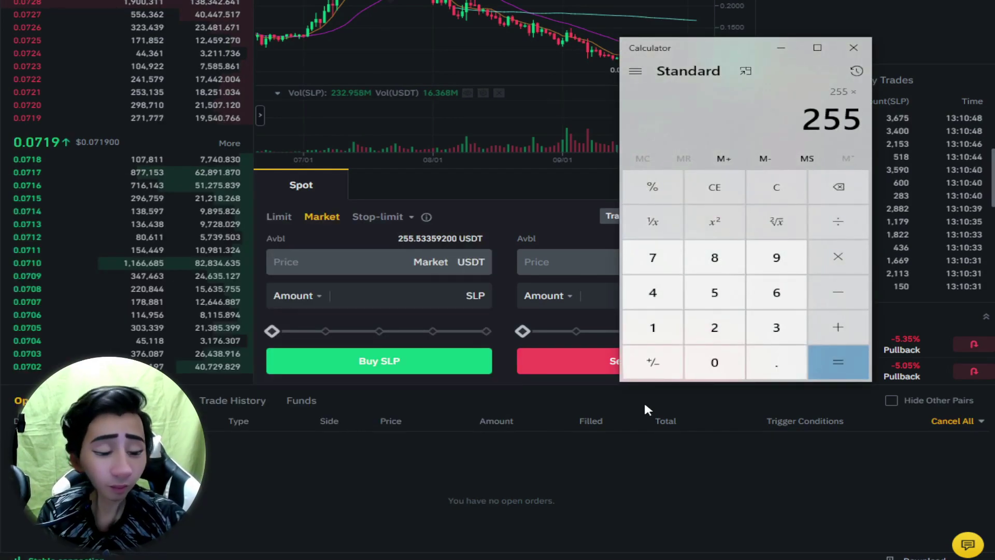
{"action": "type", "text": "5"}
{"action": "key", "text": "Return"}
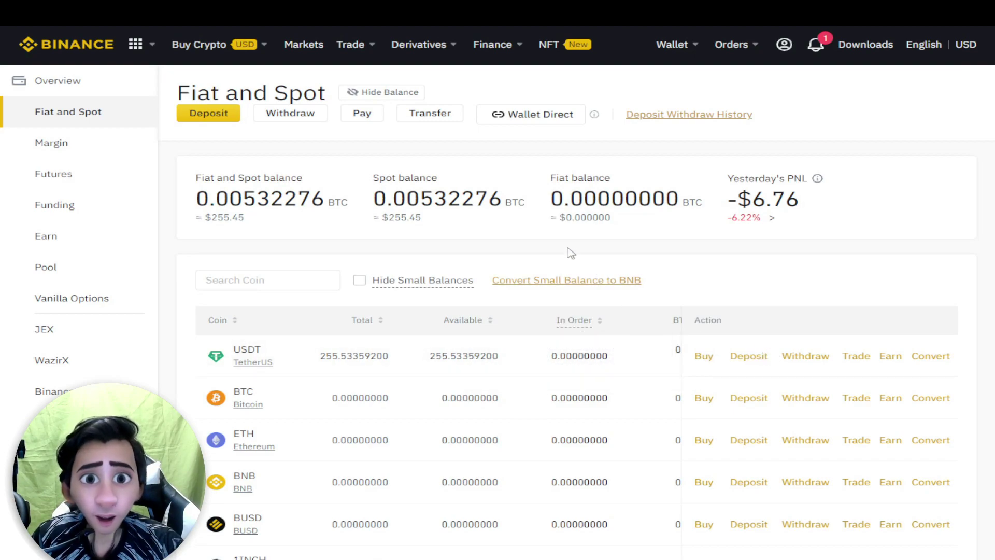
Step: Transfer the maximum available USDT from the Fiat and Spot wallet to Funding
{"action": "left_click", "coordinate": [428, 115]}
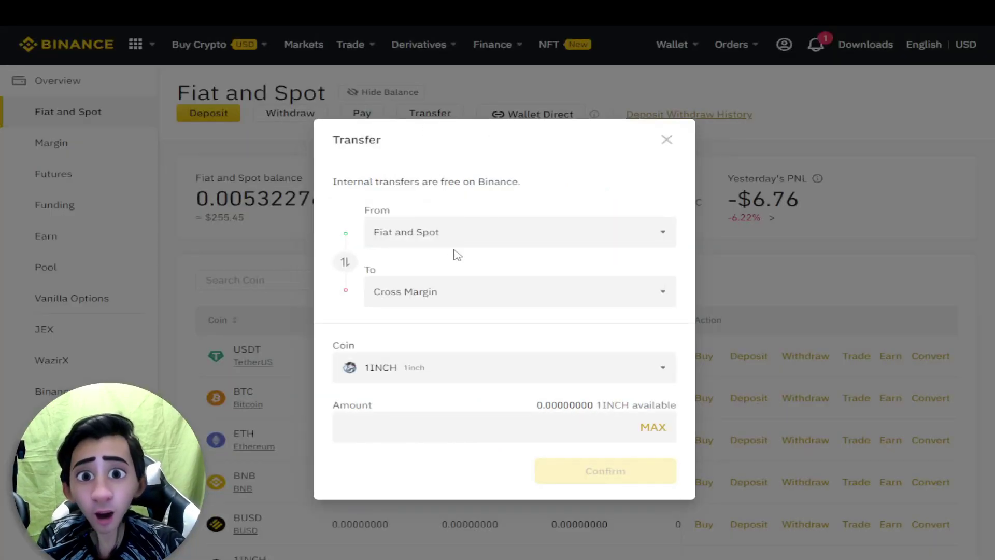
{"action": "left_click", "coordinate": [431, 292]}
{"action": "left_click", "coordinate": [413, 426]}
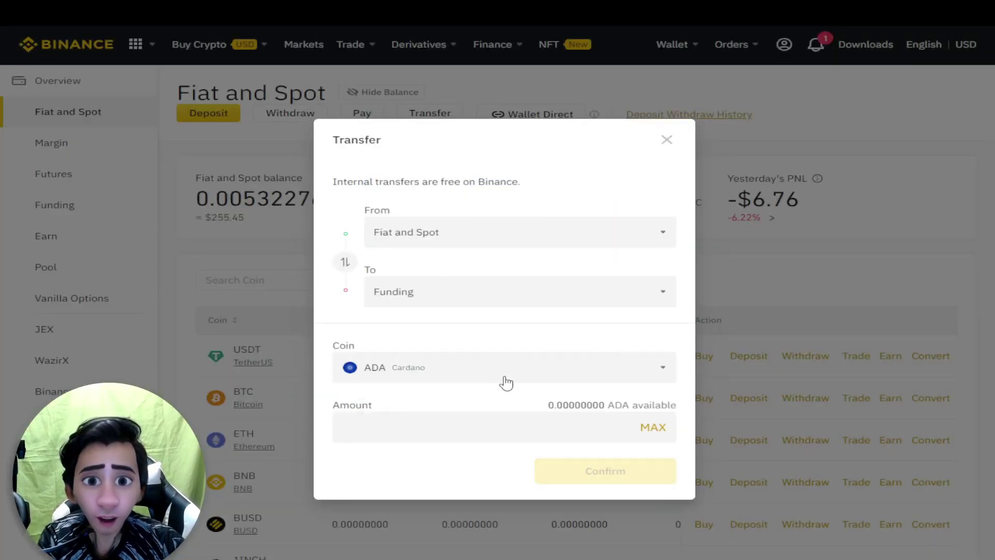
{"action": "left_click", "coordinate": [538, 372]}
{"action": "type", "text": "usdt"}
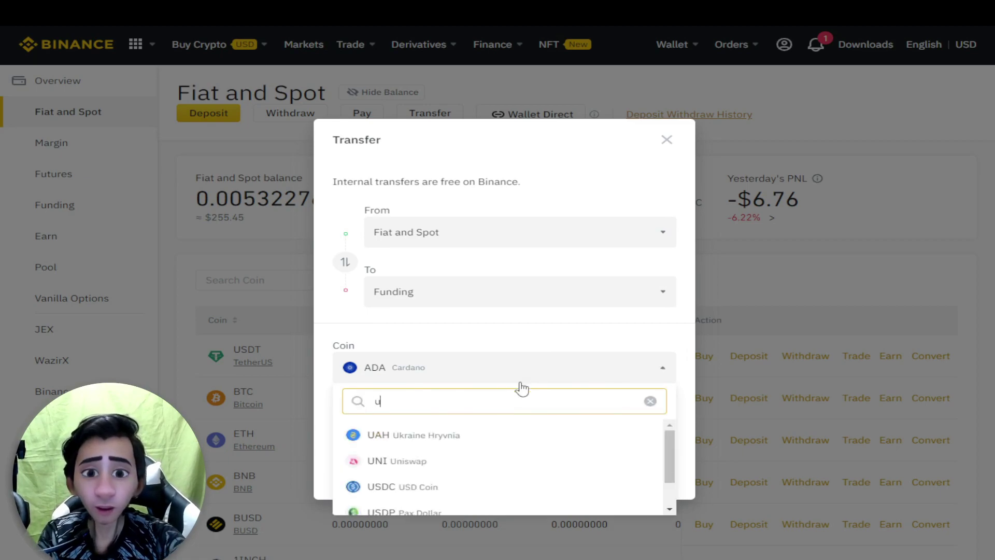
{"action": "left_click", "coordinate": [426, 439]}
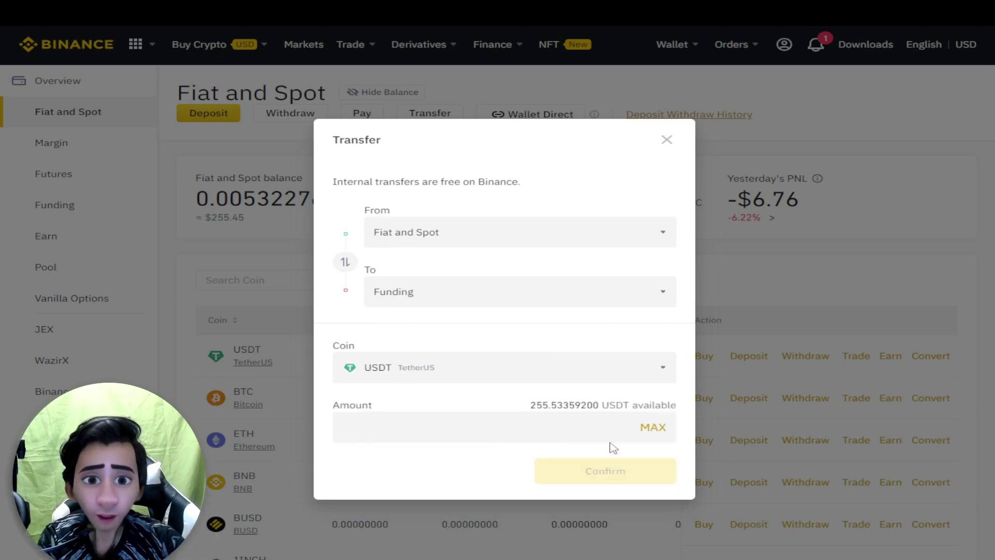
{"action": "left_click", "coordinate": [654, 433]}
{"action": "left_click", "coordinate": [601, 477]}
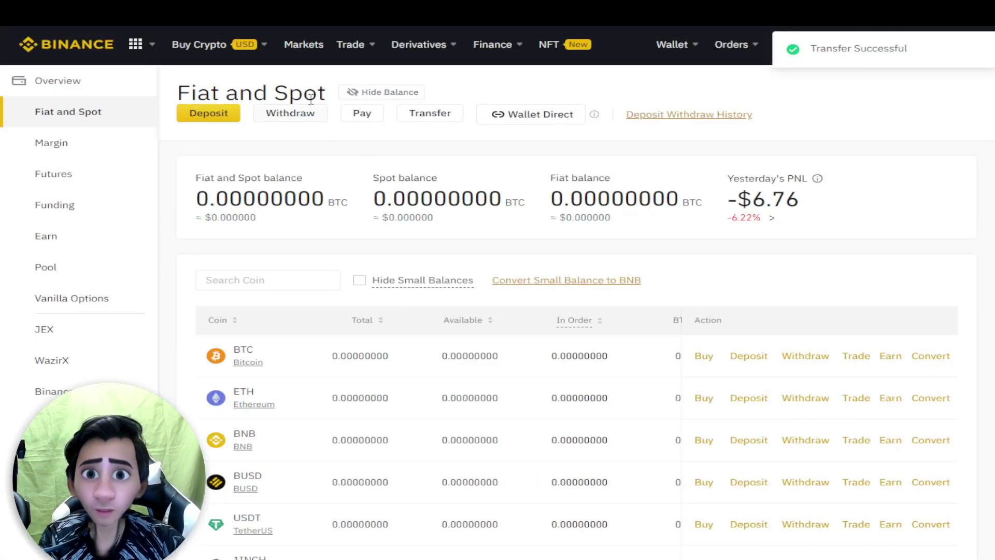
Step: Open P2P trading and switch to Express mode
{"action": "mouse_move", "coordinate": [339, 51]}
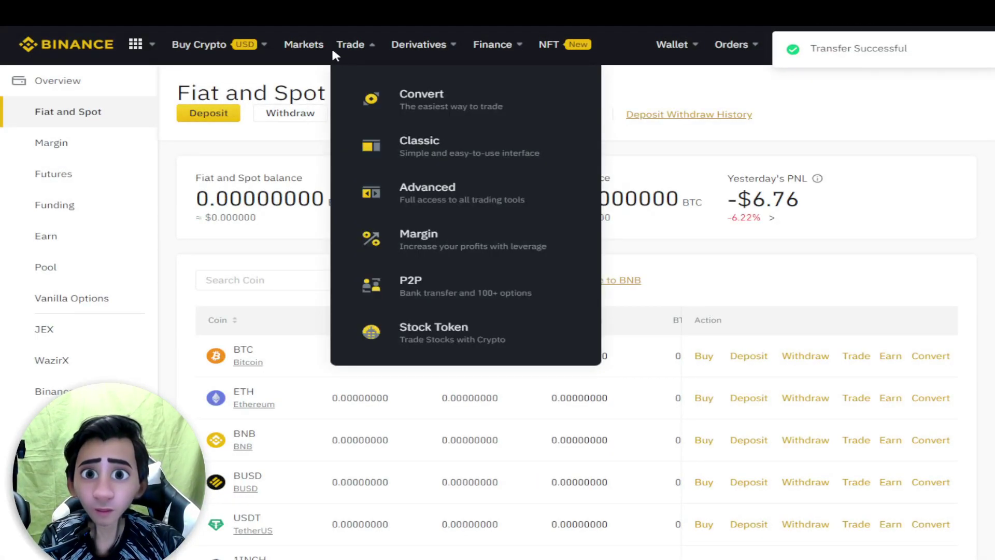
{"action": "left_click", "coordinate": [399, 282]}
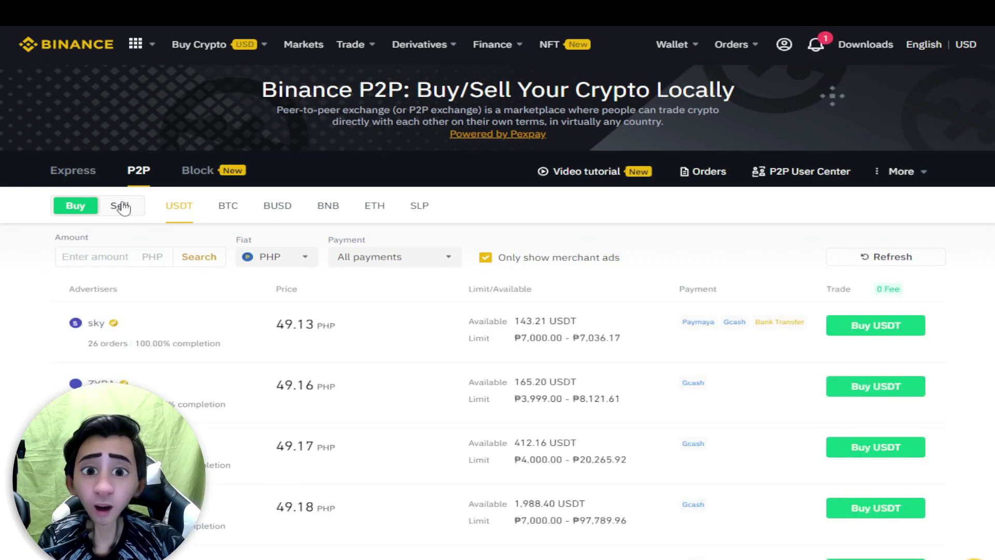
{"action": "left_click", "coordinate": [93, 175]}
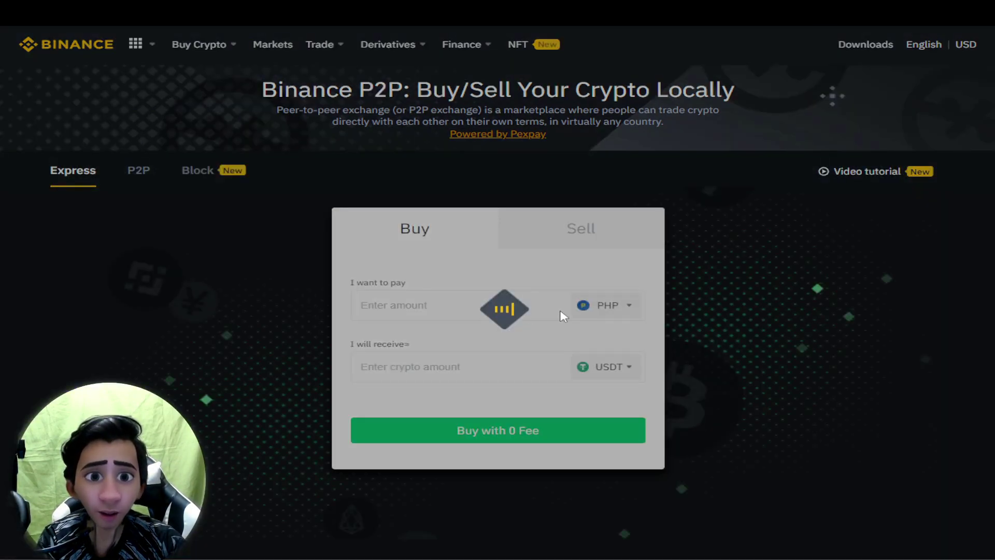
Step: Set up an Express sale of the entire 255.54 USDT balance for PHP and proceed to the sale confirmation
{"action": "left_click", "coordinate": [561, 311]}
{"action": "type", "text": "70"}
{"action": "left_click", "coordinate": [581, 230]}
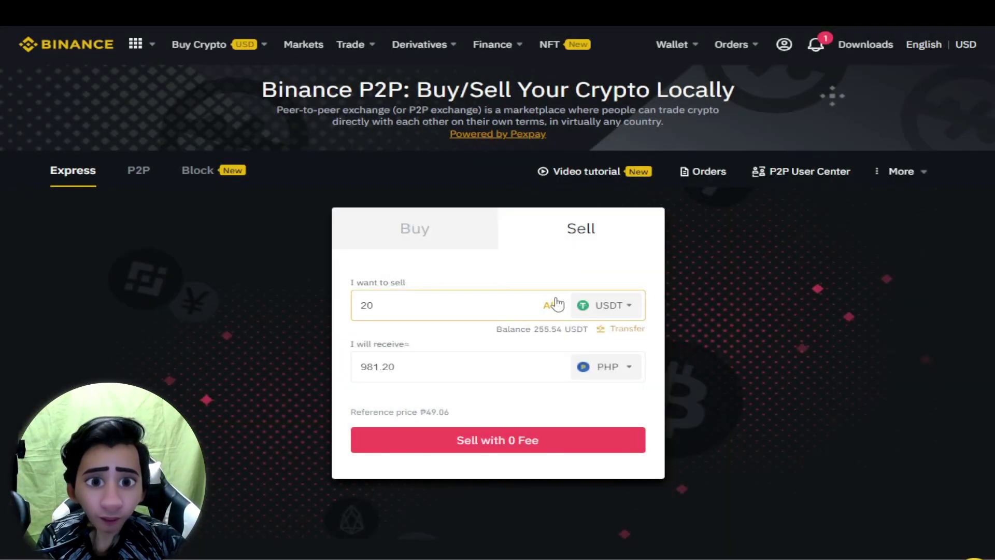
{"action": "left_click", "coordinate": [549, 311]}
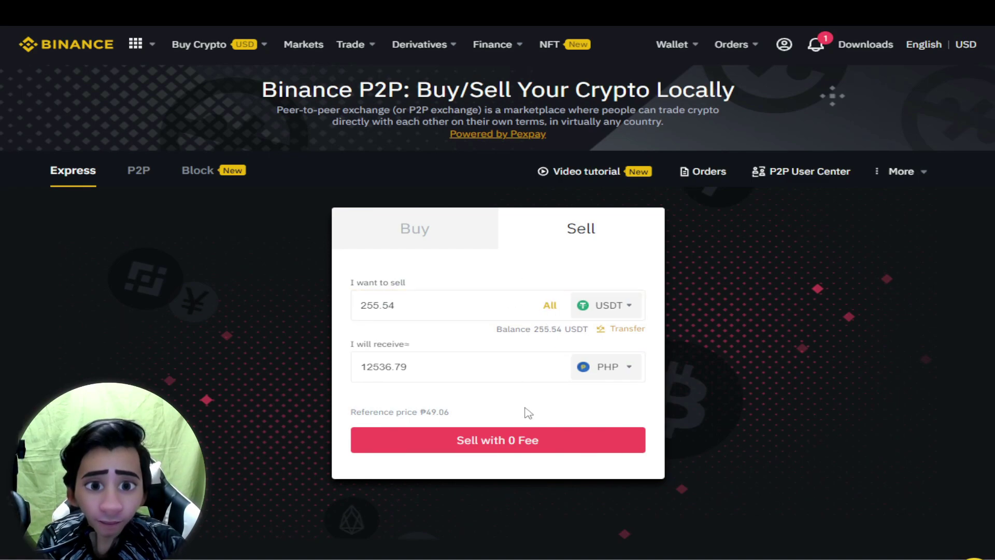
{"action": "left_click", "coordinate": [515, 440]}
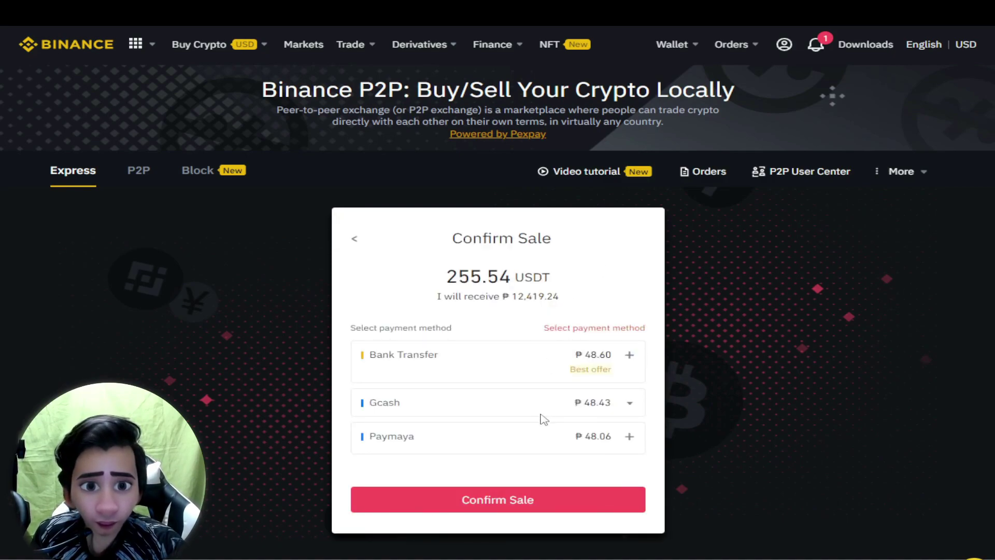
Step: Choose the saved Gcash account as the payment method and confirm the USDT sale
{"action": "left_click", "coordinate": [631, 405]}
{"action": "scroll", "coordinate": [596, 333], "scroll_direction": "down", "scroll_amount": 1}
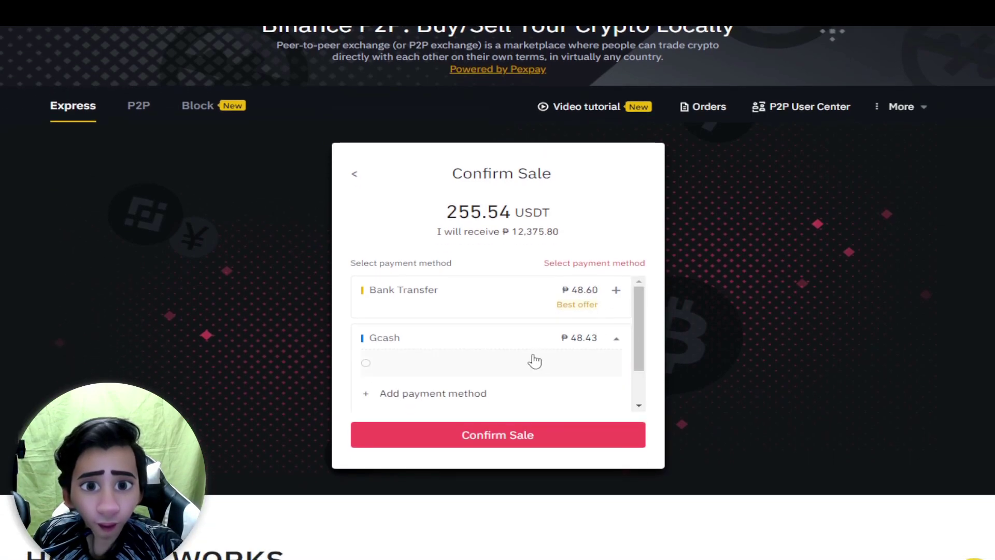
{"action": "left_click", "coordinate": [444, 339]}
{"action": "left_click", "coordinate": [445, 340]}
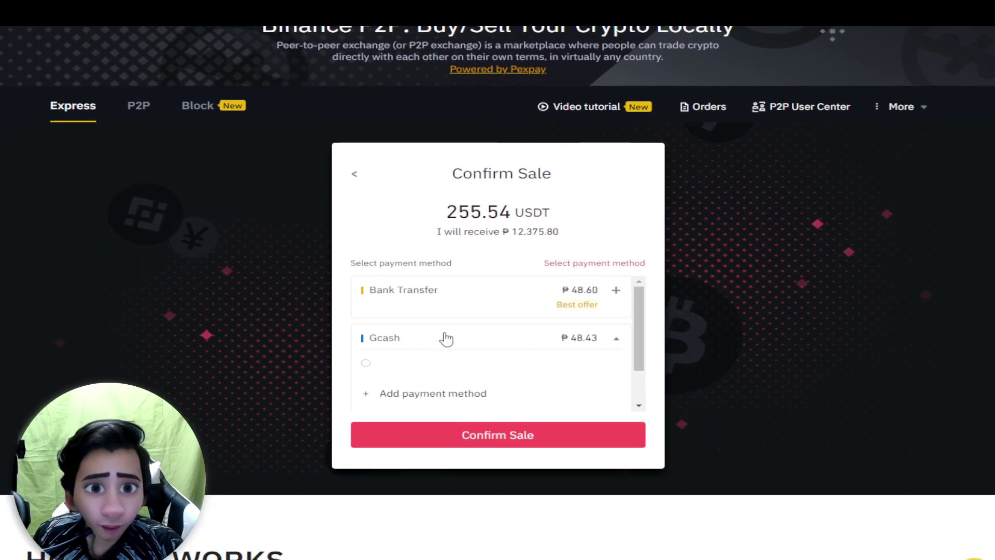
{"action": "left_click", "coordinate": [468, 441]}
{"action": "left_click", "coordinate": [509, 361]}
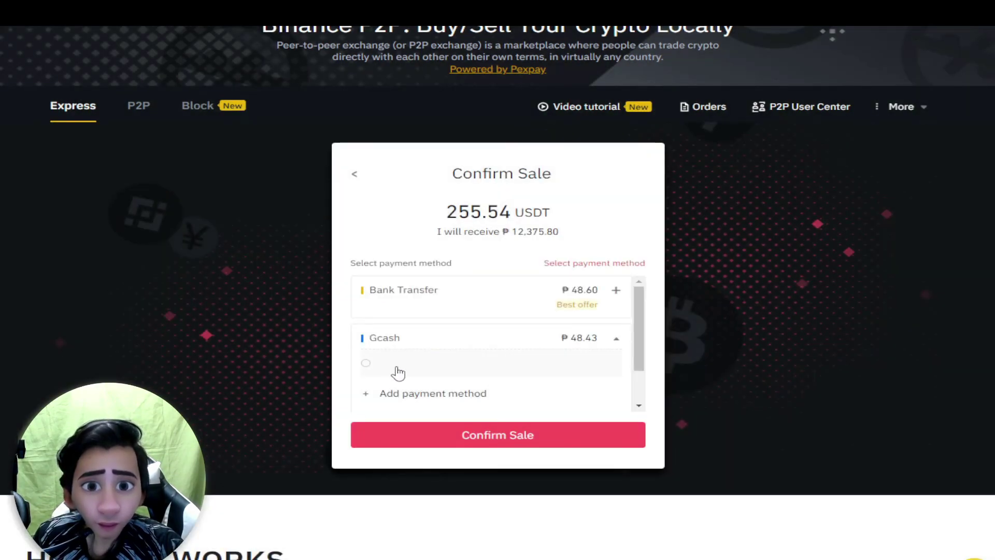
{"action": "left_click", "coordinate": [454, 448]}
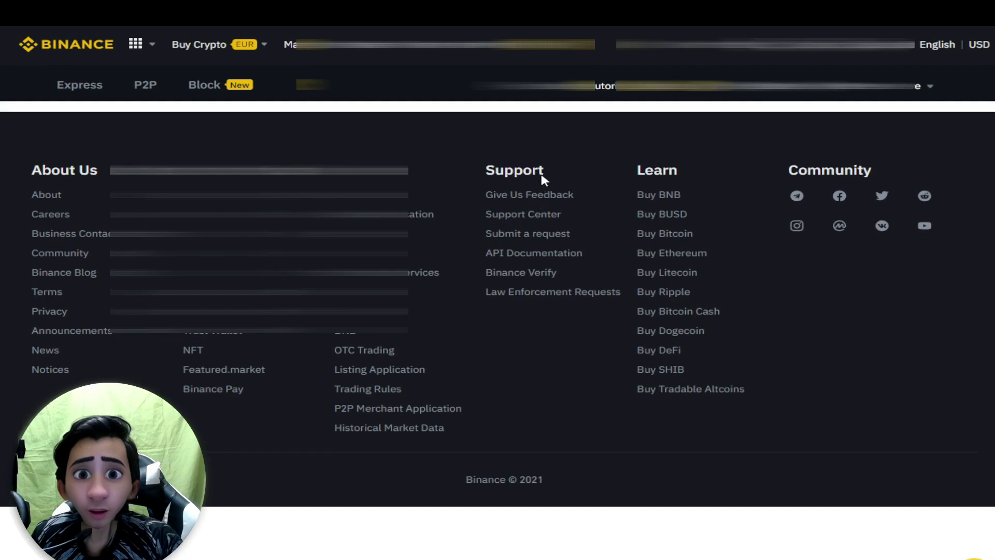
Step: Send the buyer the complete name requested for verification in the order chat
{"action": "scroll", "coordinate": [583, 248], "scroll_direction": "down", "scroll_amount": 1}
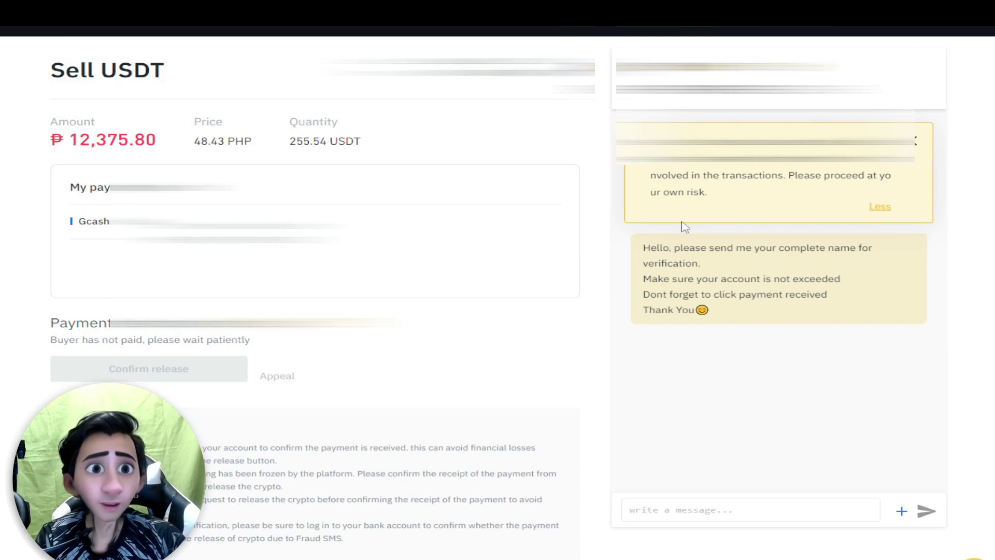
{"action": "scroll", "coordinate": [684, 371], "scroll_direction": "down", "scroll_amount": 1}
{"action": "scroll", "coordinate": [694, 440], "scroll_direction": "up", "scroll_amount": 1}
{"action": "left_click", "coordinate": [704, 505]}
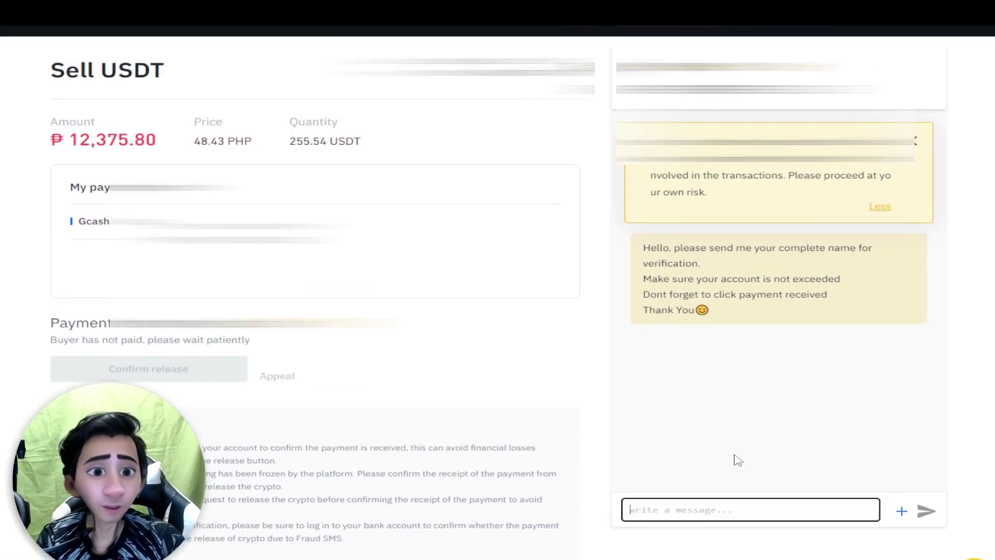
{"action": "key", "text": "ctrl+v"}
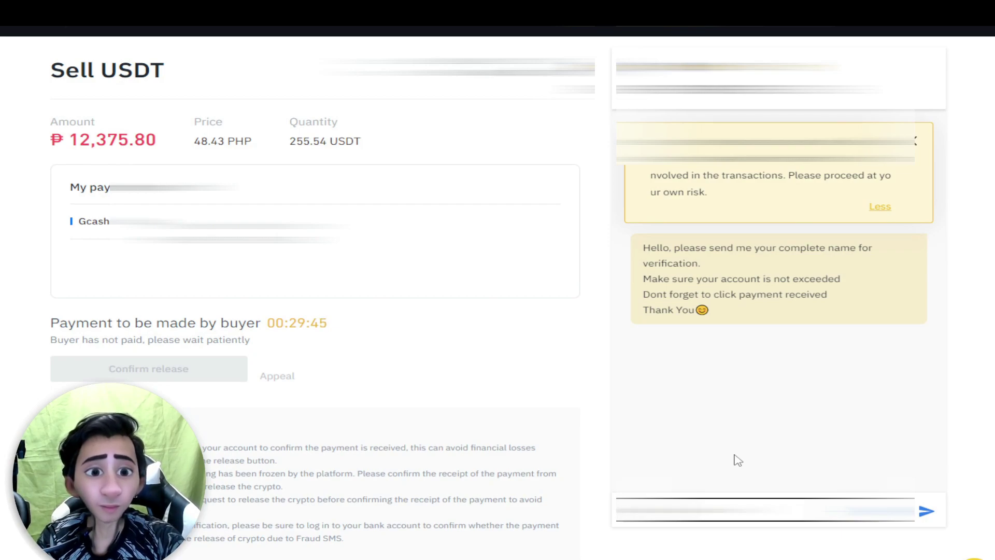
{"action": "key", "text": "ctrl+v"}
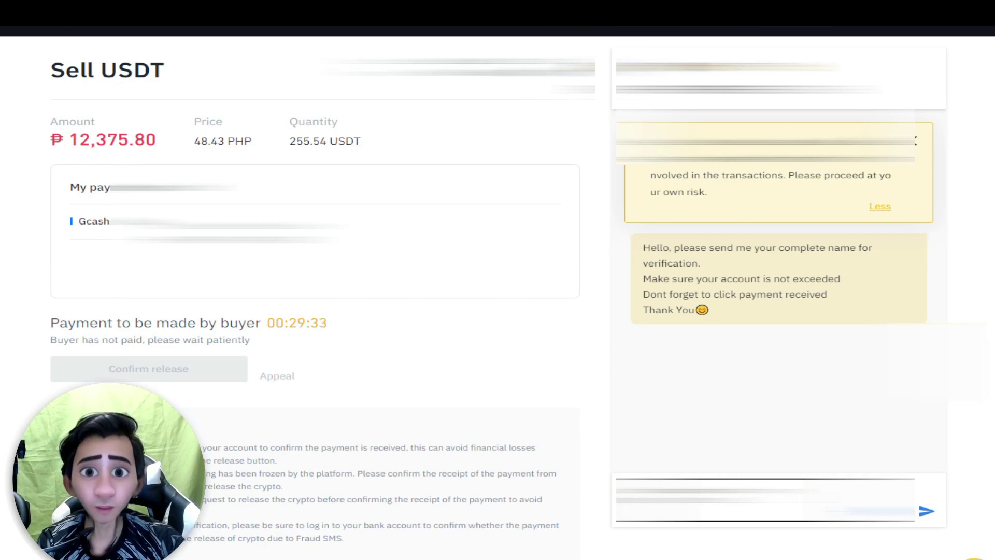
{"action": "key", "text": "Return"}
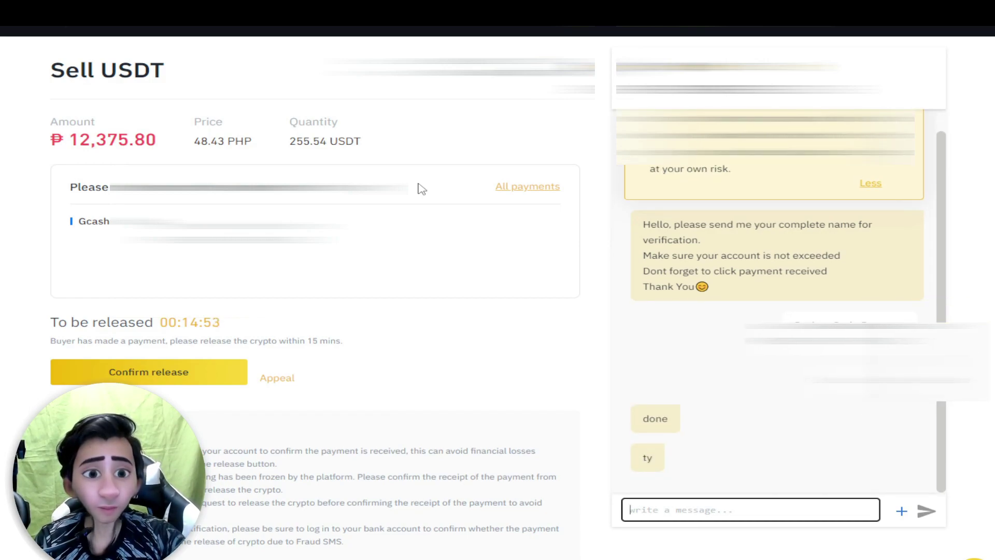
{"action": "type", "text": "releasing"}
{"action": "key", "text": "BackSpace"}
{"action": "key", "text": "BackSpace"}
{"action": "key", "text": "BackSpace"}
{"action": "key", "text": "BackSpace"}
{"action": "key", "text": "BackSpace"}
{"action": "key", "text": "BackSpace"}
{"action": "key", "text": "BackSpace"}
{"action": "key", "text": "BackSpace"}
{"action": "key", "text": "BackSpace"}
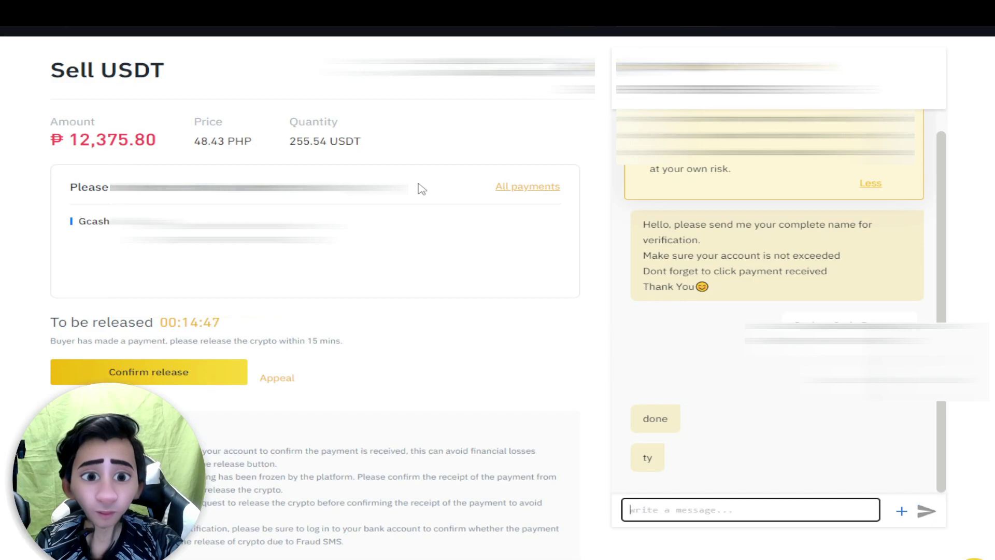
Step: Send the message "ty" to the buyer in the order chat
{"action": "type", "text": "ty"}
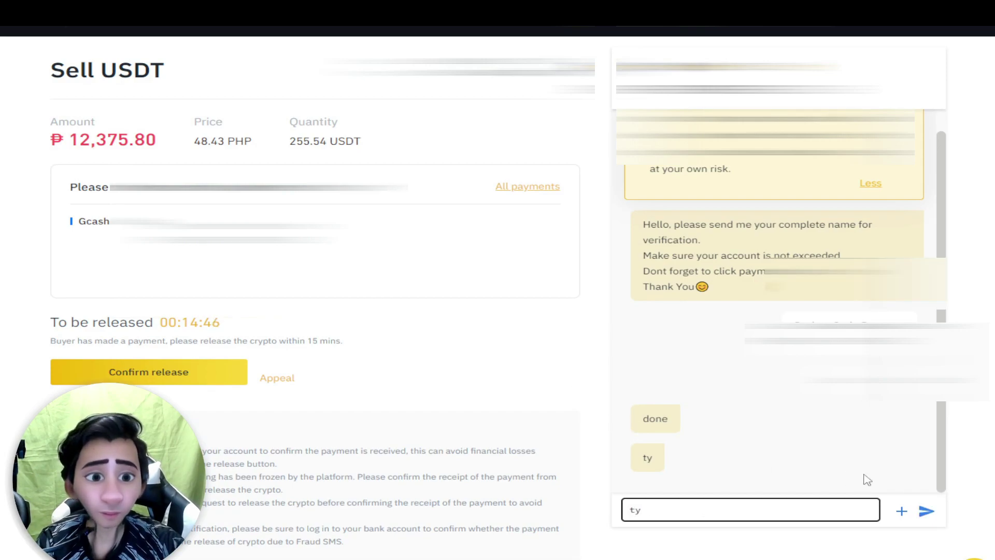
{"action": "left_click", "coordinate": [927, 512]}
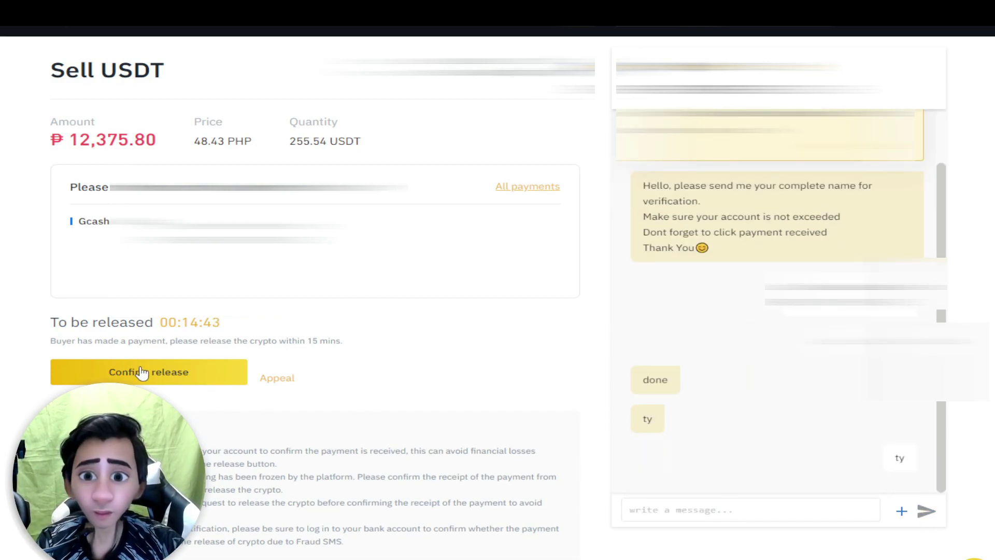
Step: Release the sold USDT by confirming that the payment was received, then requesting and entering the security verification code
{"action": "left_click", "coordinate": [141, 372]}
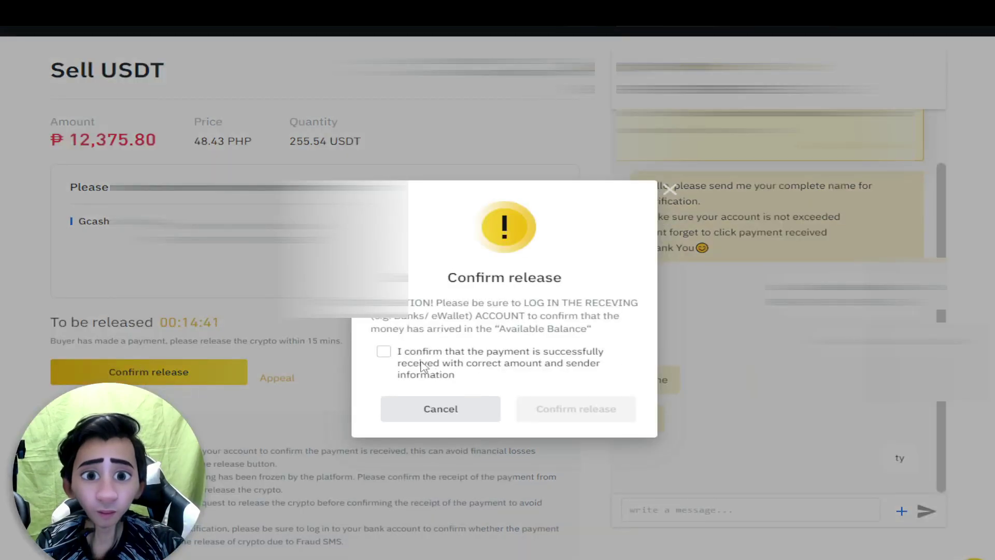
{"action": "left_click", "coordinate": [384, 352]}
{"action": "left_click", "coordinate": [540, 409]}
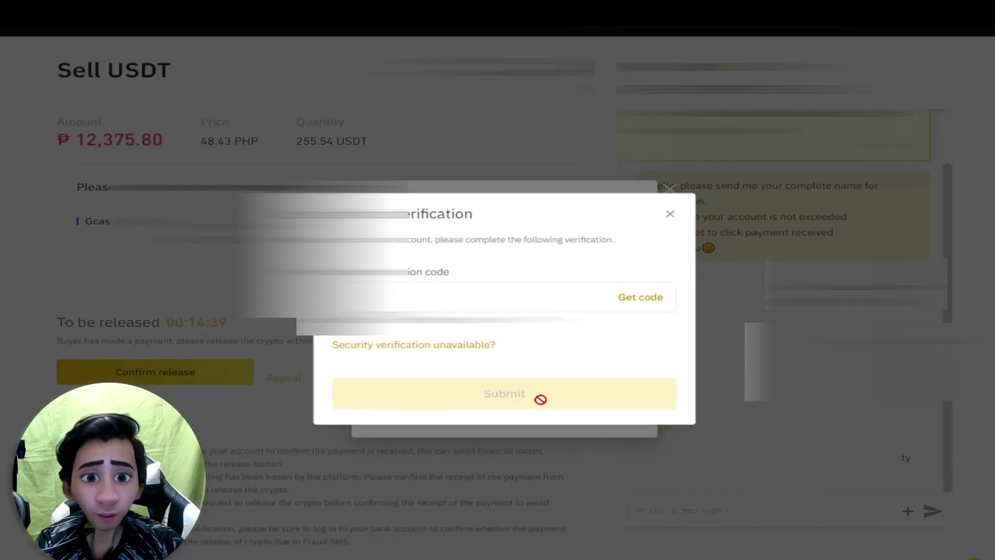
{"action": "left_click", "coordinate": [635, 299]}
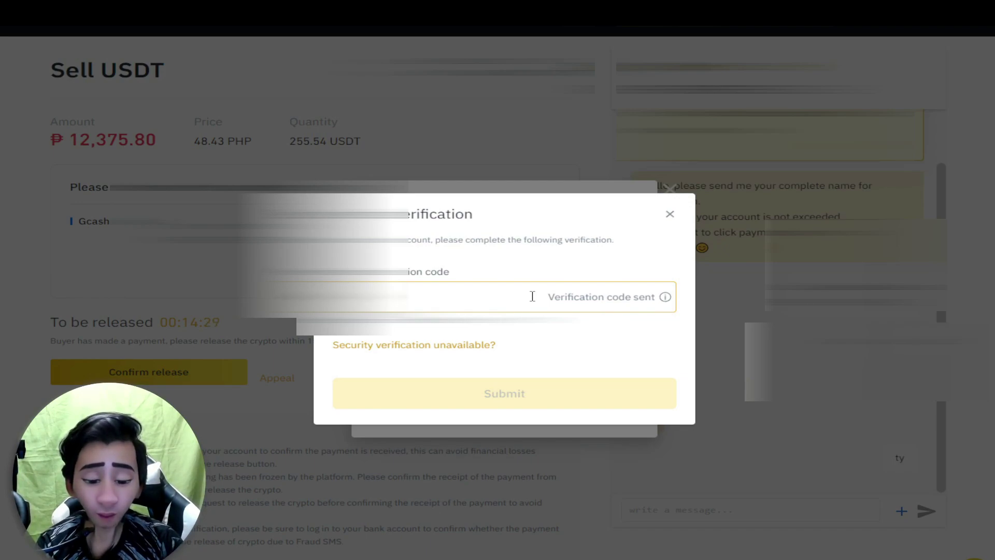
{"action": "key", "text": "ctrl+v"}
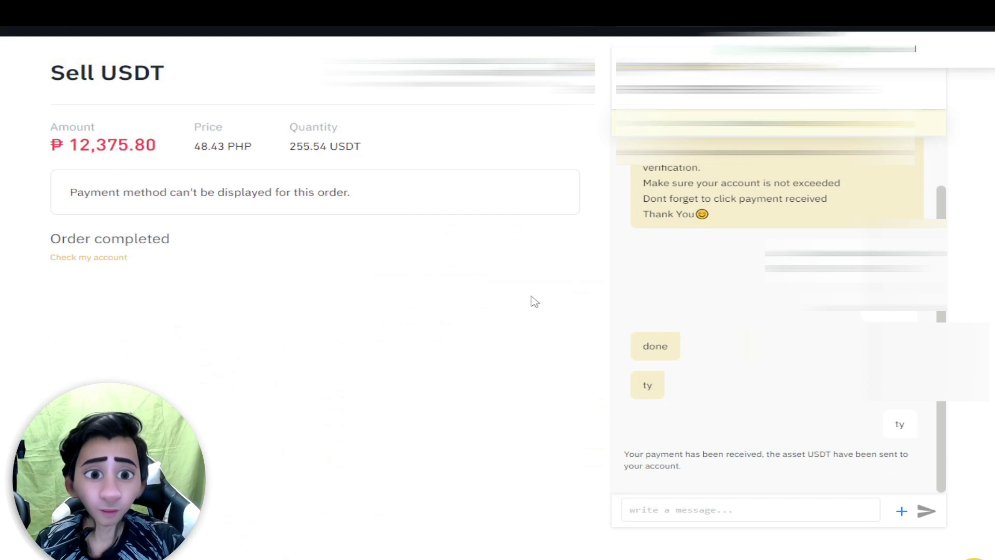